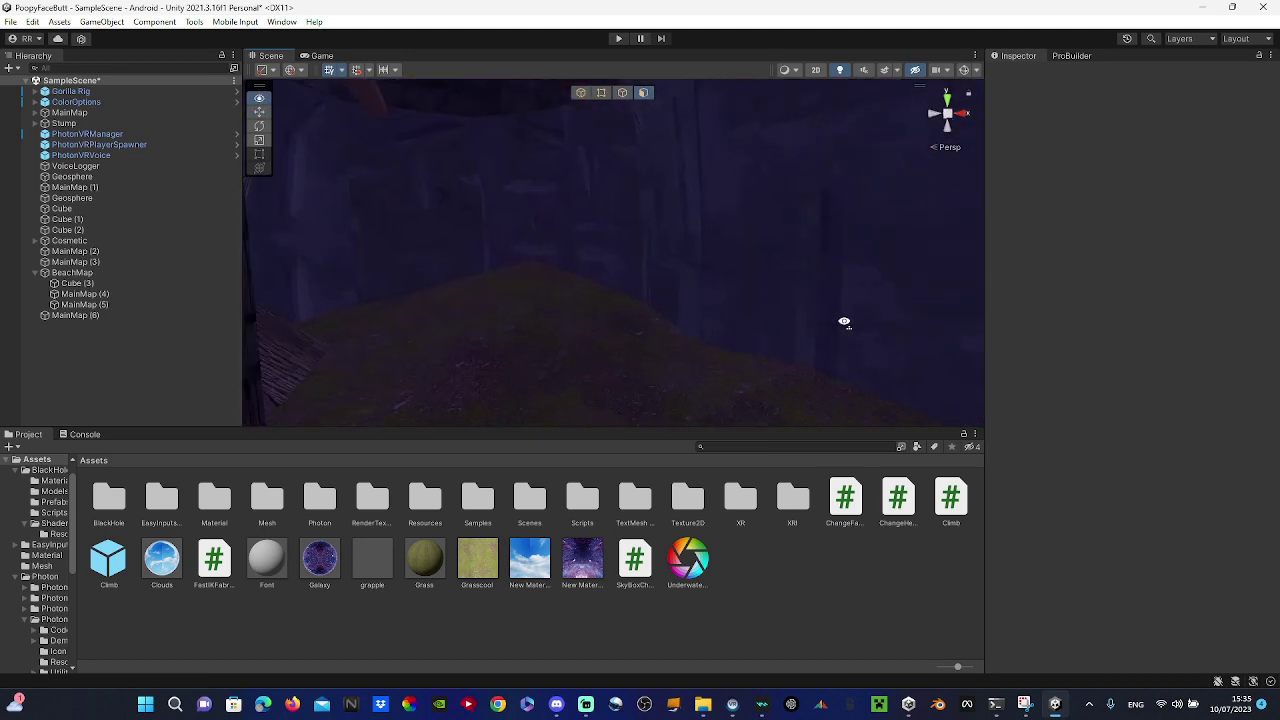
# - Select the wall face of MainMap's PolyShape (1) where the tunnel starts, ready for ProBuilder editing
pyautogui.moveTo(719, 330); pyautogui.dragTo(237, 300, button='right')
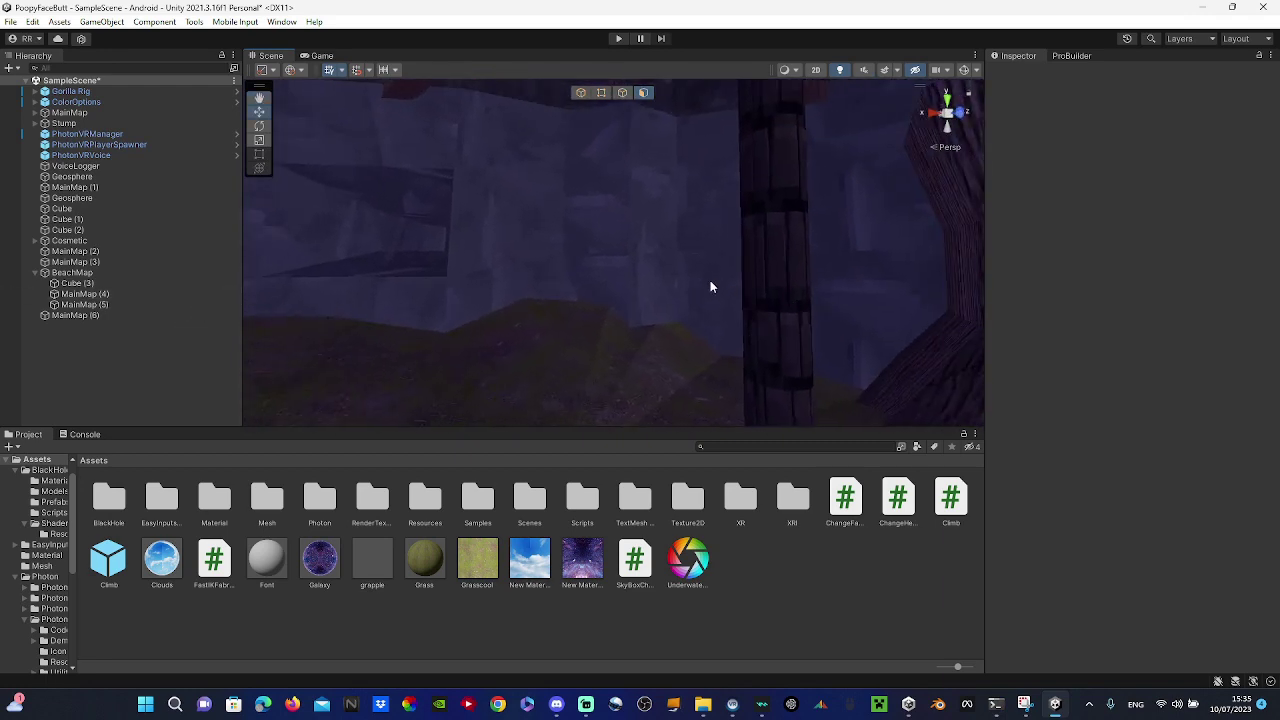
pyautogui.moveTo(710, 287); pyautogui.dragTo(788, 264, button='right')
pyautogui.click(699, 320)
pyautogui.moveTo(702, 318); pyautogui.dragTo(865, 227, button='right')
pyautogui.click(1073, 55)
pyautogui.moveTo(514, 151); pyautogui.dragTo(1085, 207, button='right')
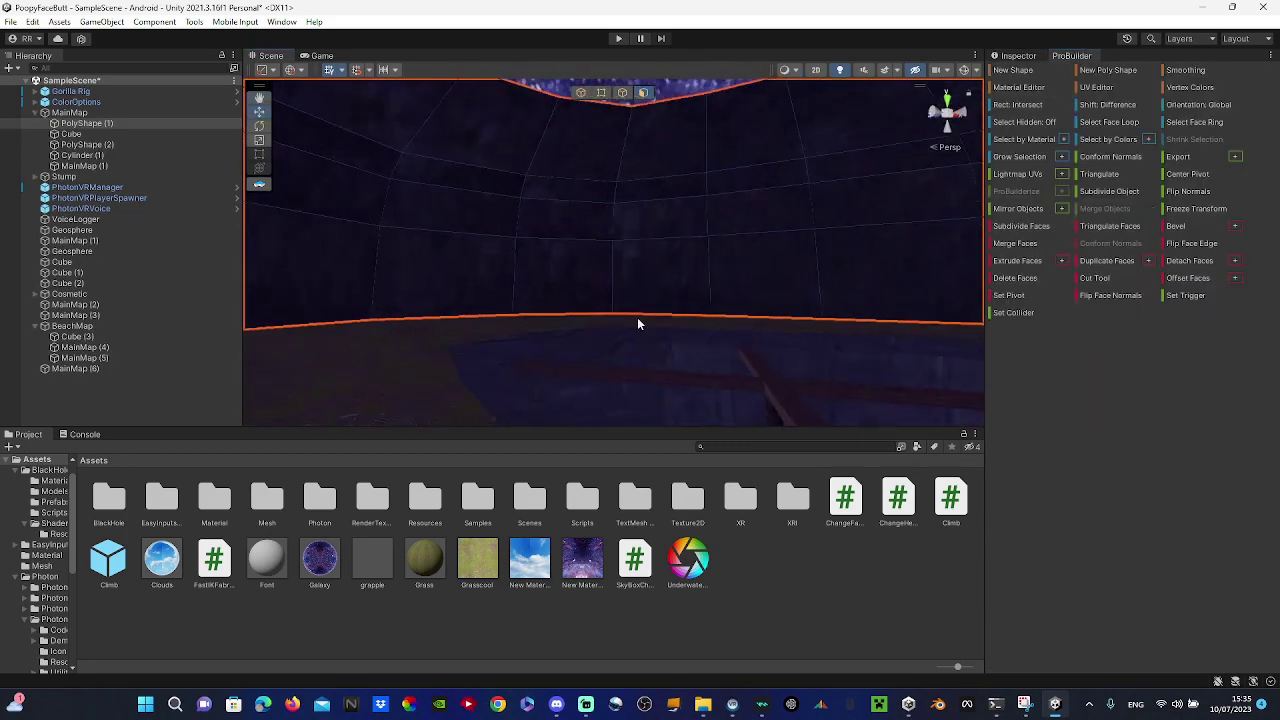
pyautogui.moveTo(637, 323); pyautogui.dragTo(978, 286, button='right')
pyautogui.click(657, 240)
pyautogui.moveTo(657, 240); pyautogui.dragTo(698, 290, button='right')
pyautogui.press('w')
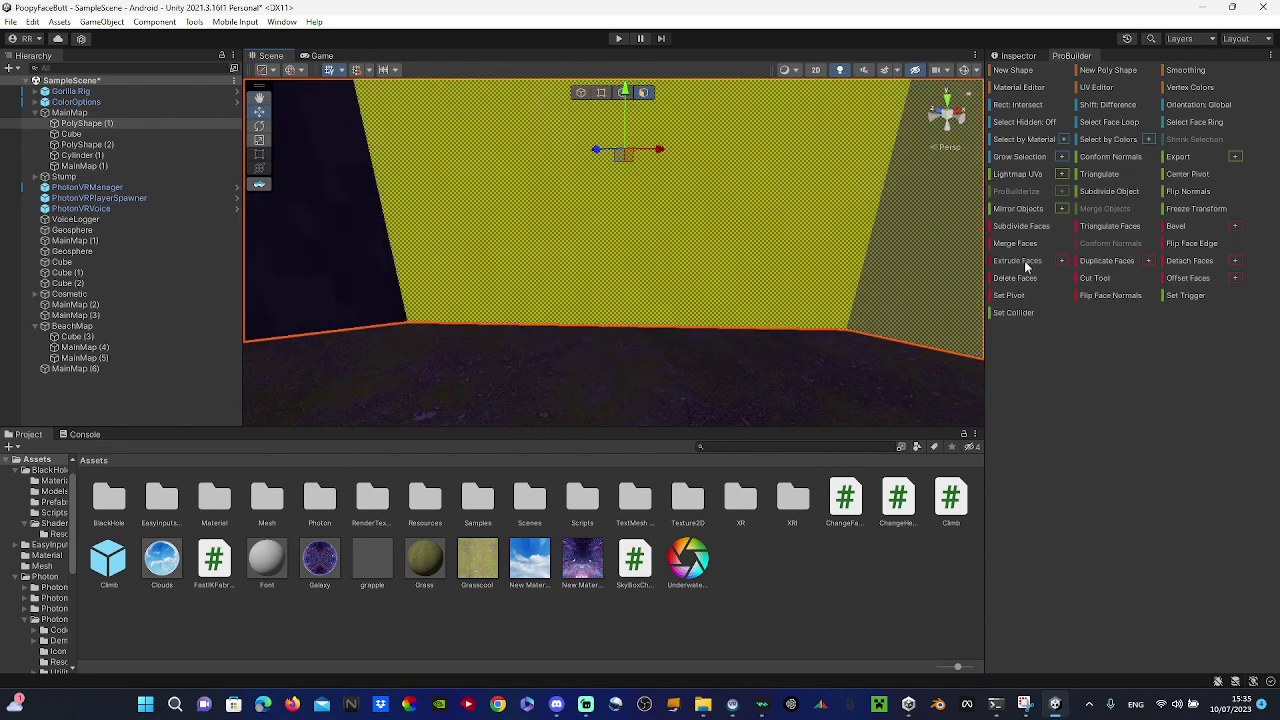
# - Extrude the selected wall face, shrink it to a doorway-sized rectangle and lower it to the floor
pyautogui.click(1025, 262)
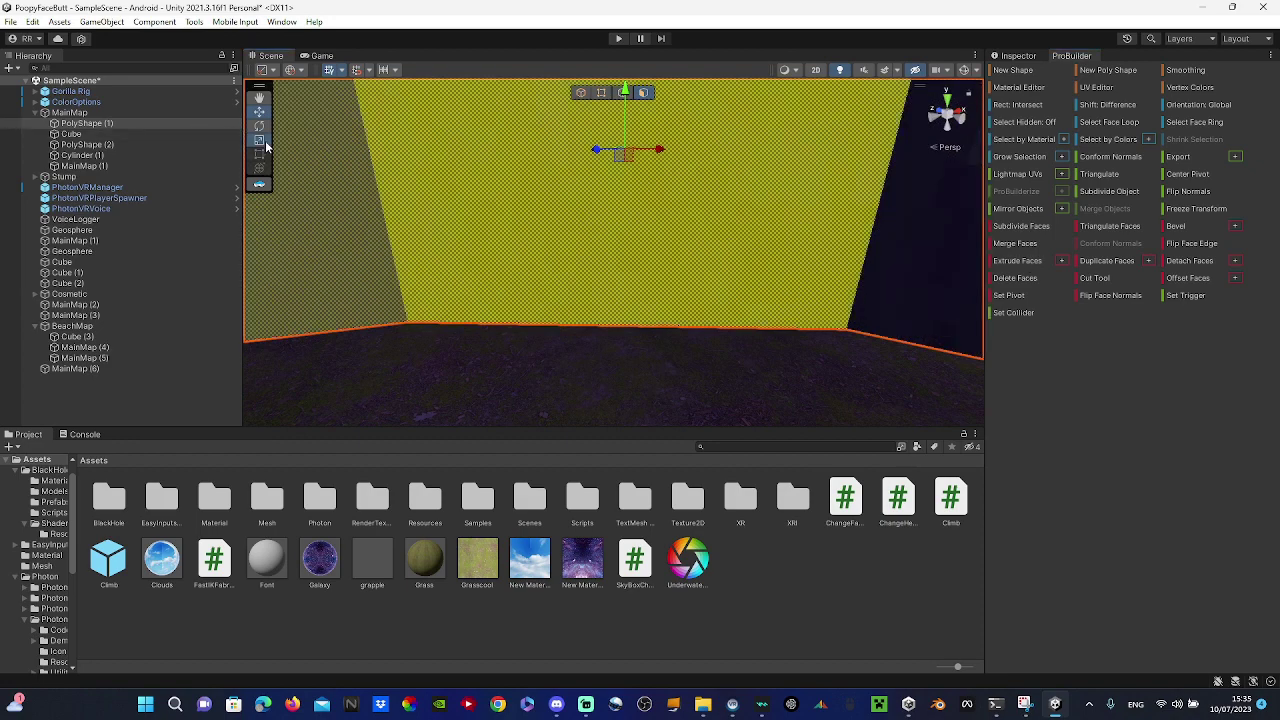
pyautogui.click(264, 142)
pyautogui.moveTo(628, 151); pyautogui.dragTo(609, 251)
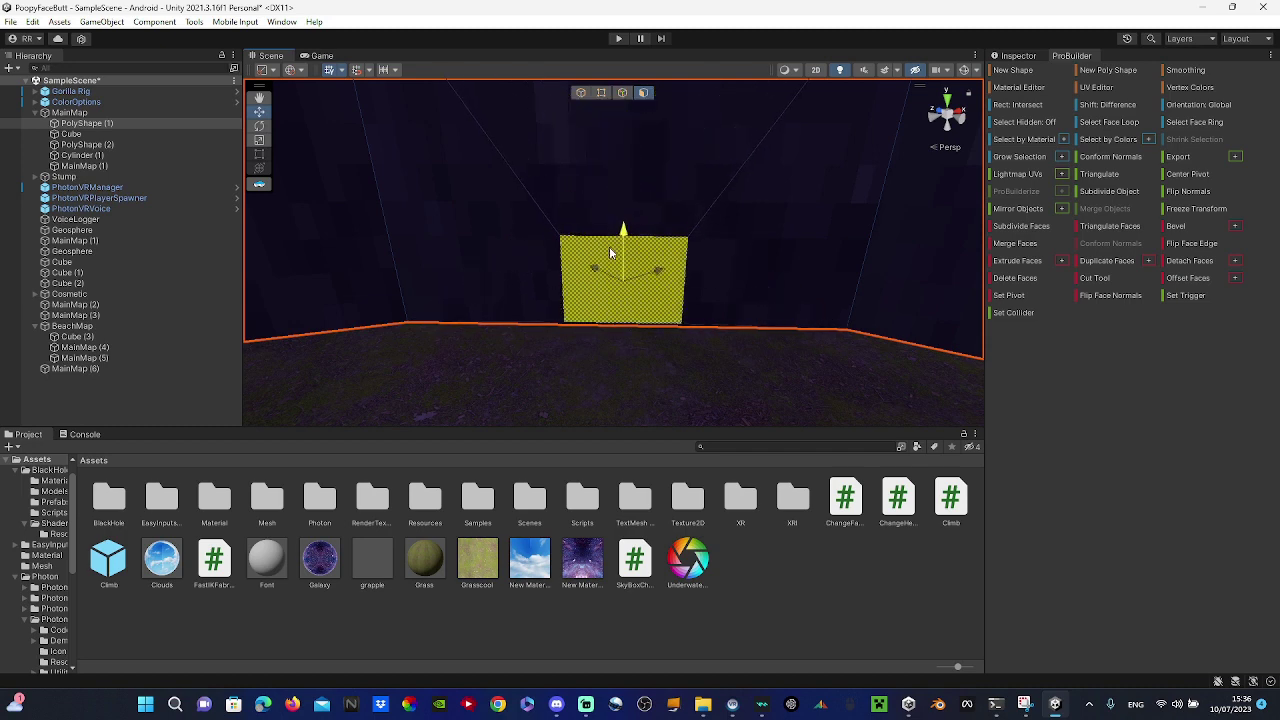
pyautogui.moveTo(622, 245); pyautogui.dragTo(1028, 268, button='right')
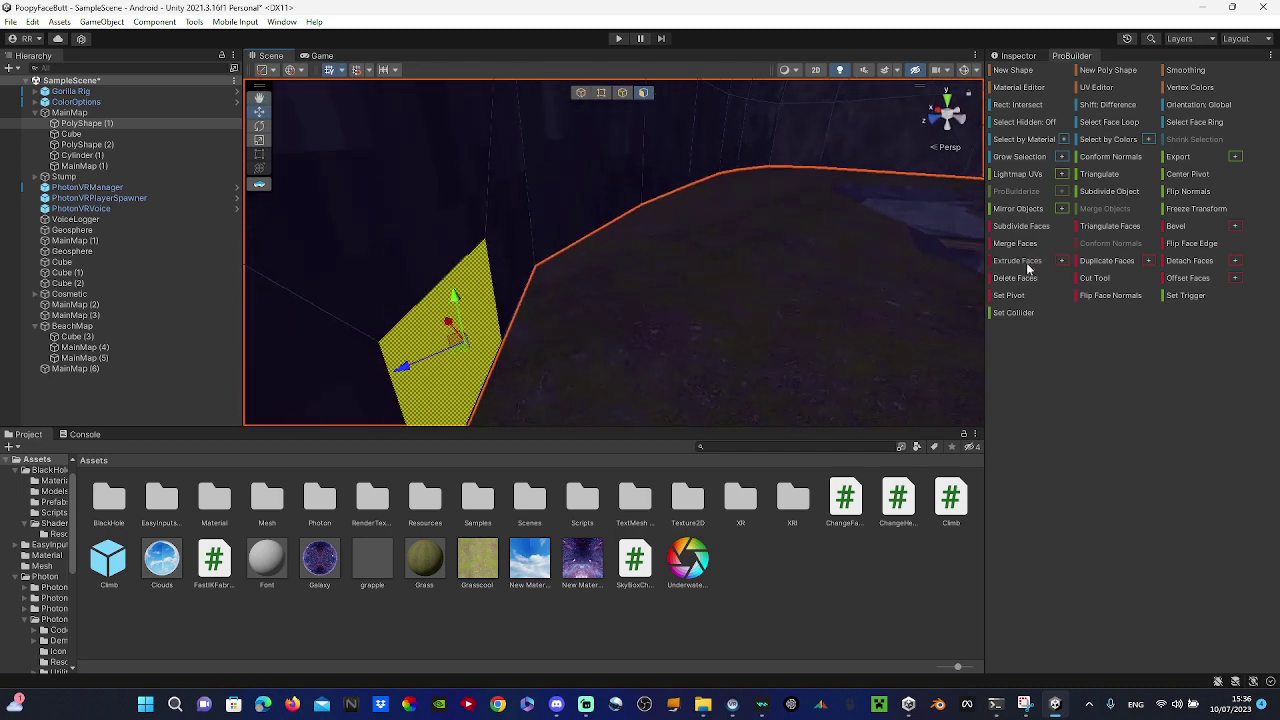
# - Deactivate the BeachMap object to clear the space behind the wall
pyautogui.moveTo(555, 245); pyautogui.dragTo(1150, 245, button='right')
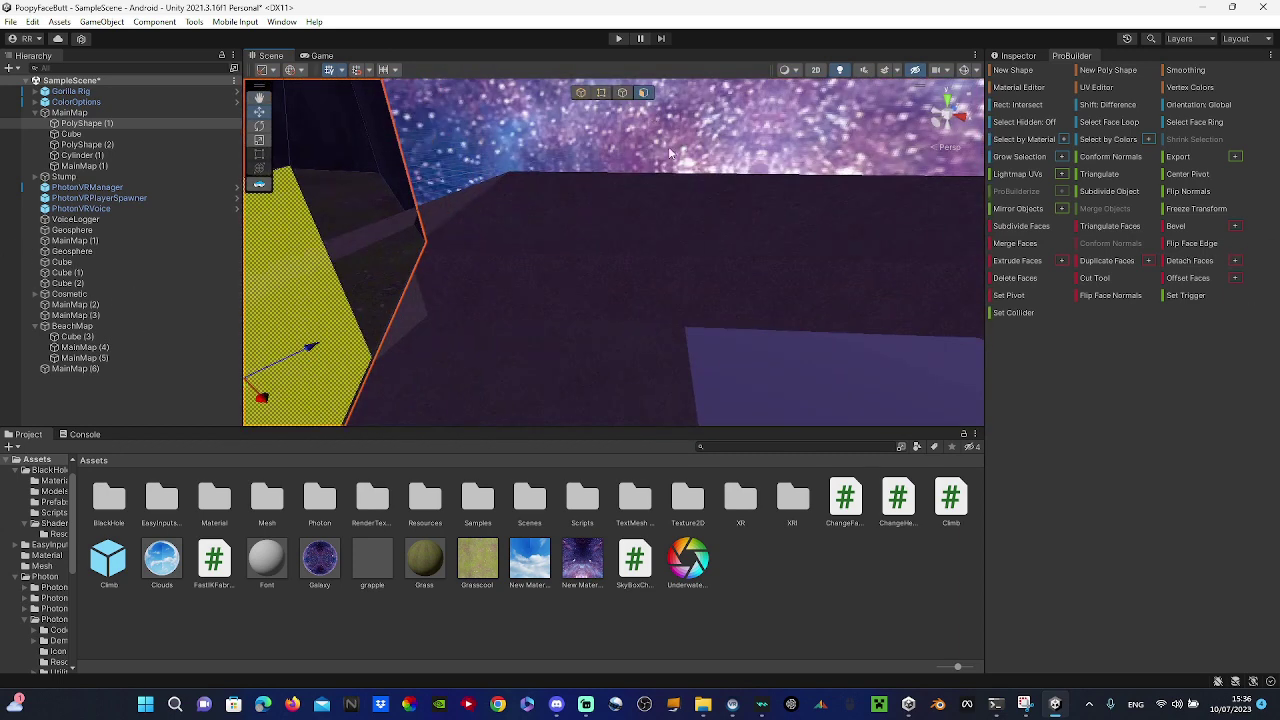
pyautogui.click(688, 234)
pyautogui.click(36, 327)
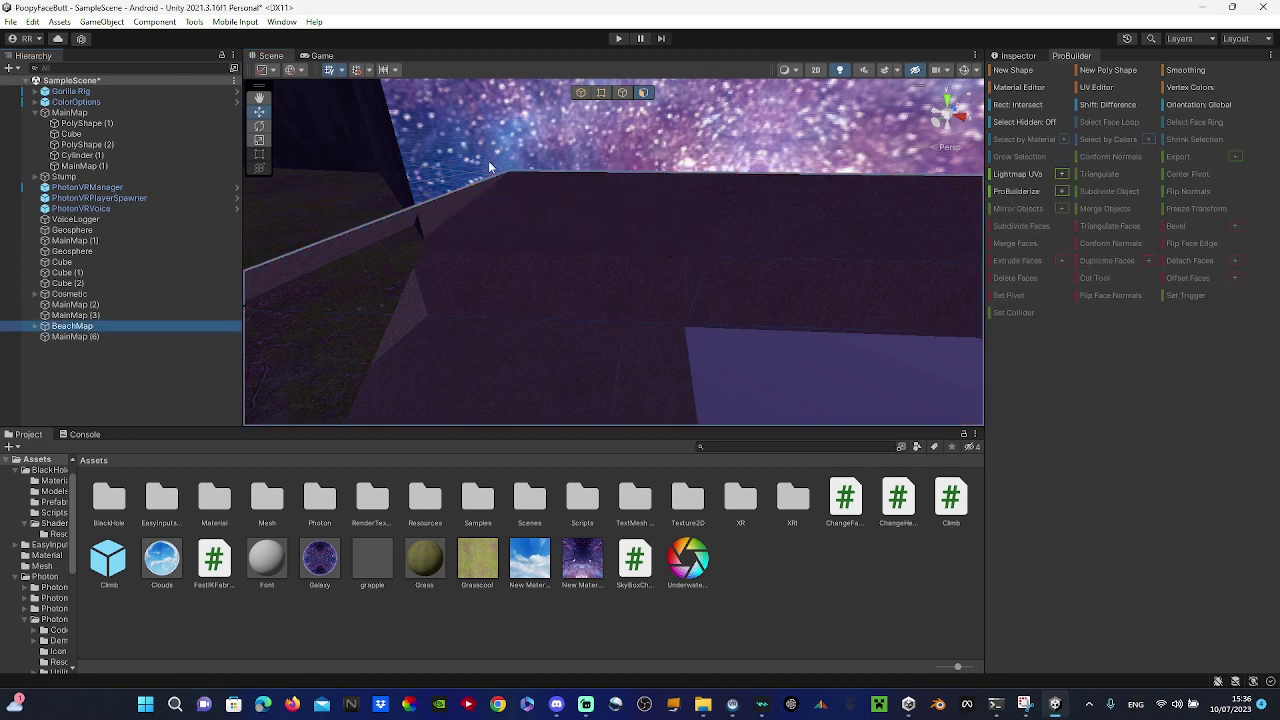
pyautogui.click(1018, 55)
pyautogui.click(1019, 86)
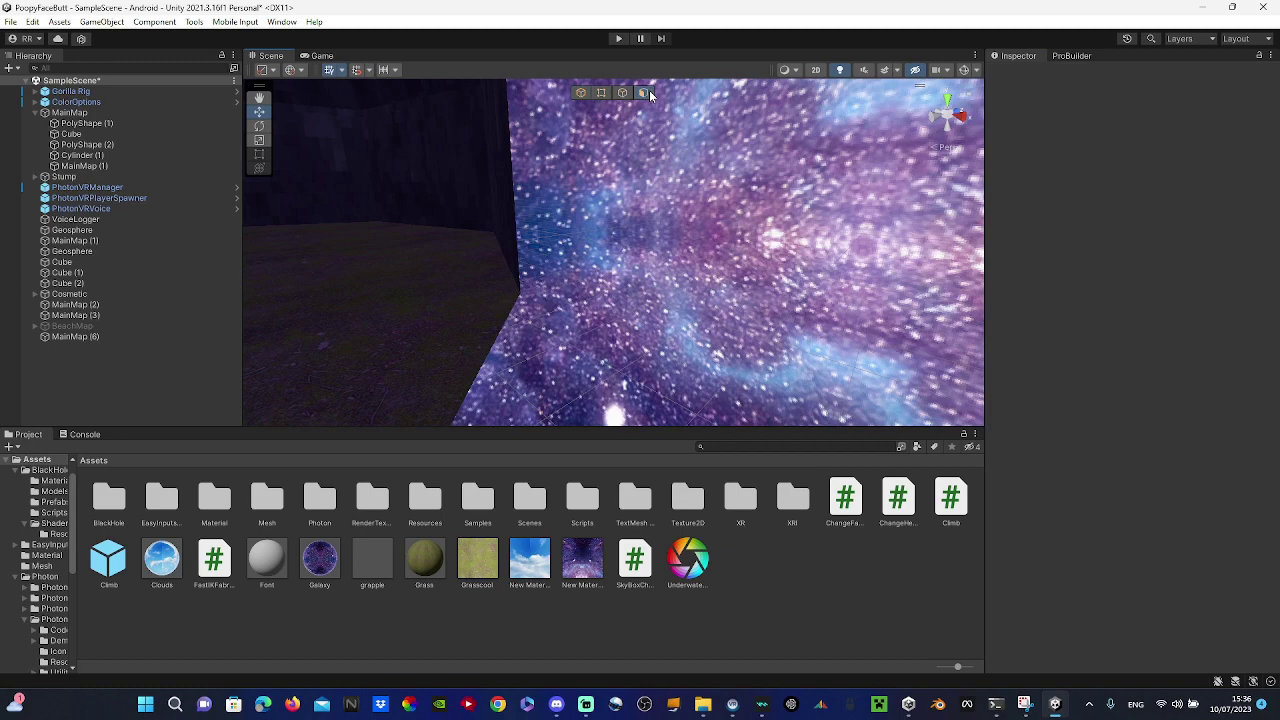
# - Reselect the doorway face on PolyShape (1), then adjust its scale and align its lower edge with the floor
pyautogui.moveTo(652, 108); pyautogui.dragTo(909, 163, button='right')
pyautogui.click(750, 205)
pyautogui.moveTo(750, 210); pyautogui.dragTo(930, 248, button='right')
pyautogui.click(651, 243)
pyautogui.moveTo(655, 243); pyautogui.dragTo(742, 251, button='right')
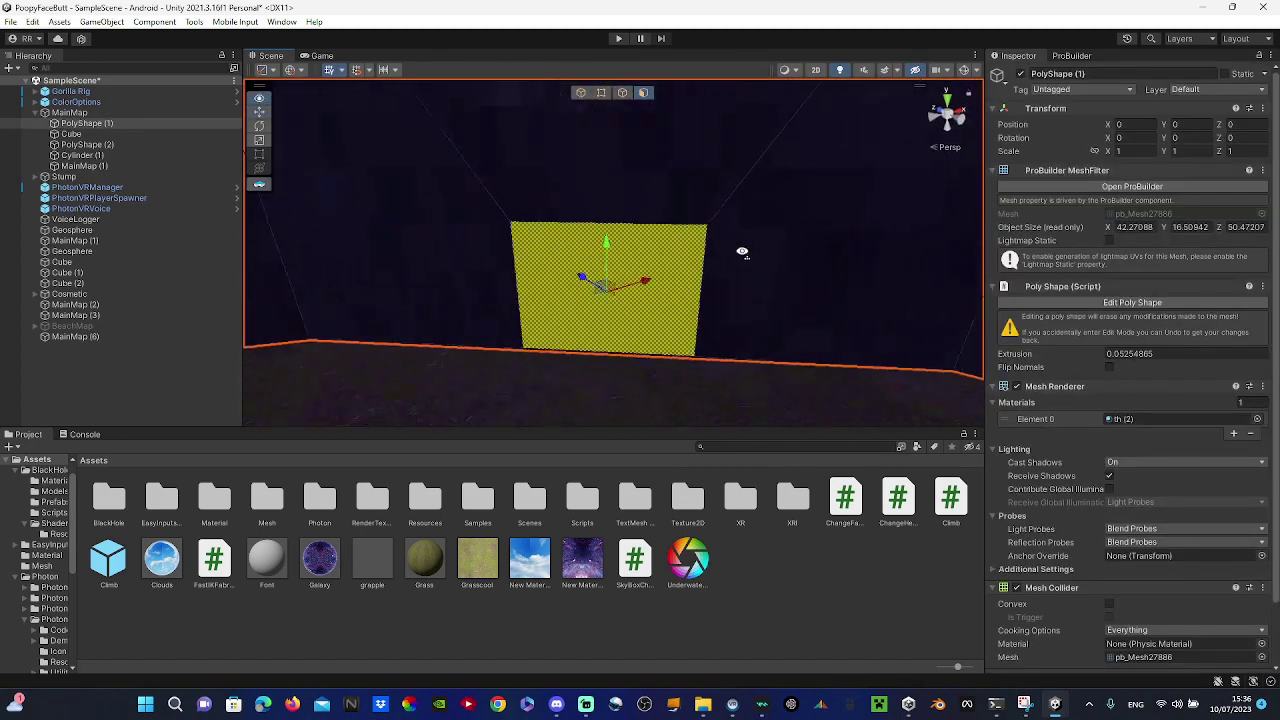
pyautogui.keyDown('alt'); pyautogui.moveTo(742, 252); pyautogui.dragTo(318, 178); pyautogui.keyUp('alt')
pyautogui.click(258, 140)
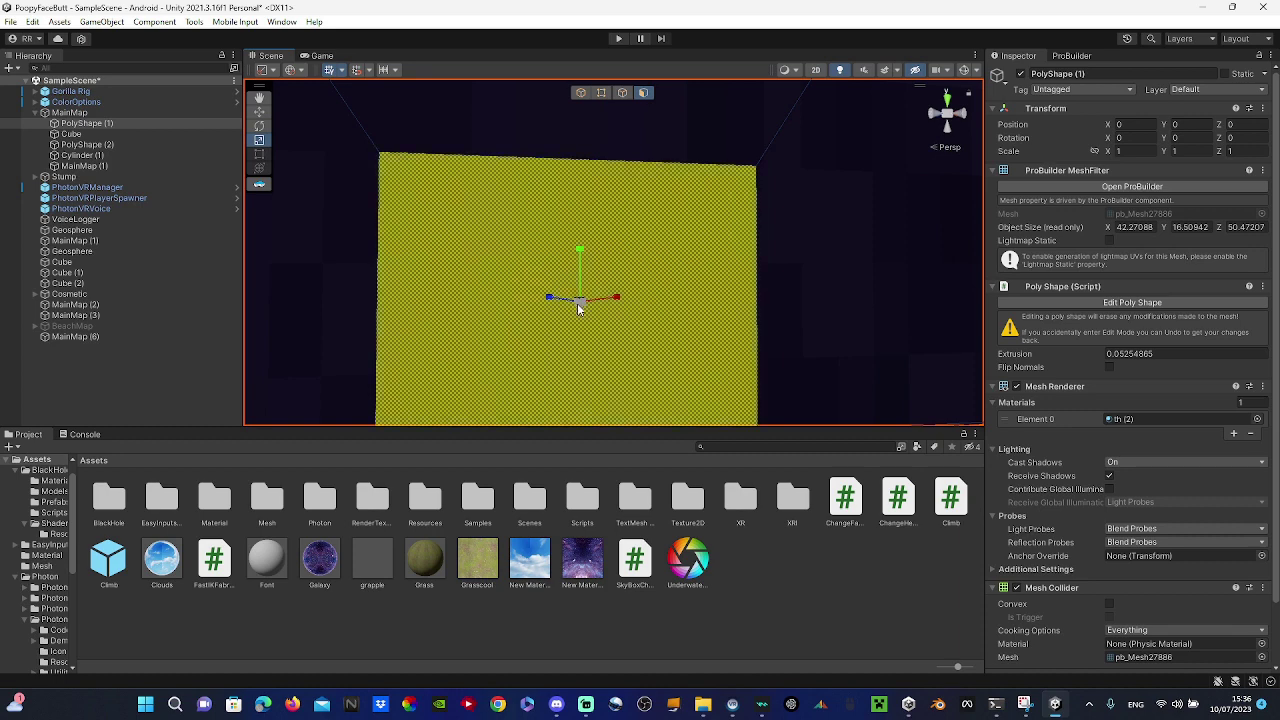
pyautogui.keyDown('alt'); pyautogui.moveTo(571, 303); pyautogui.dragTo(408, 178); pyautogui.keyUp('alt')
pyautogui.press('w')
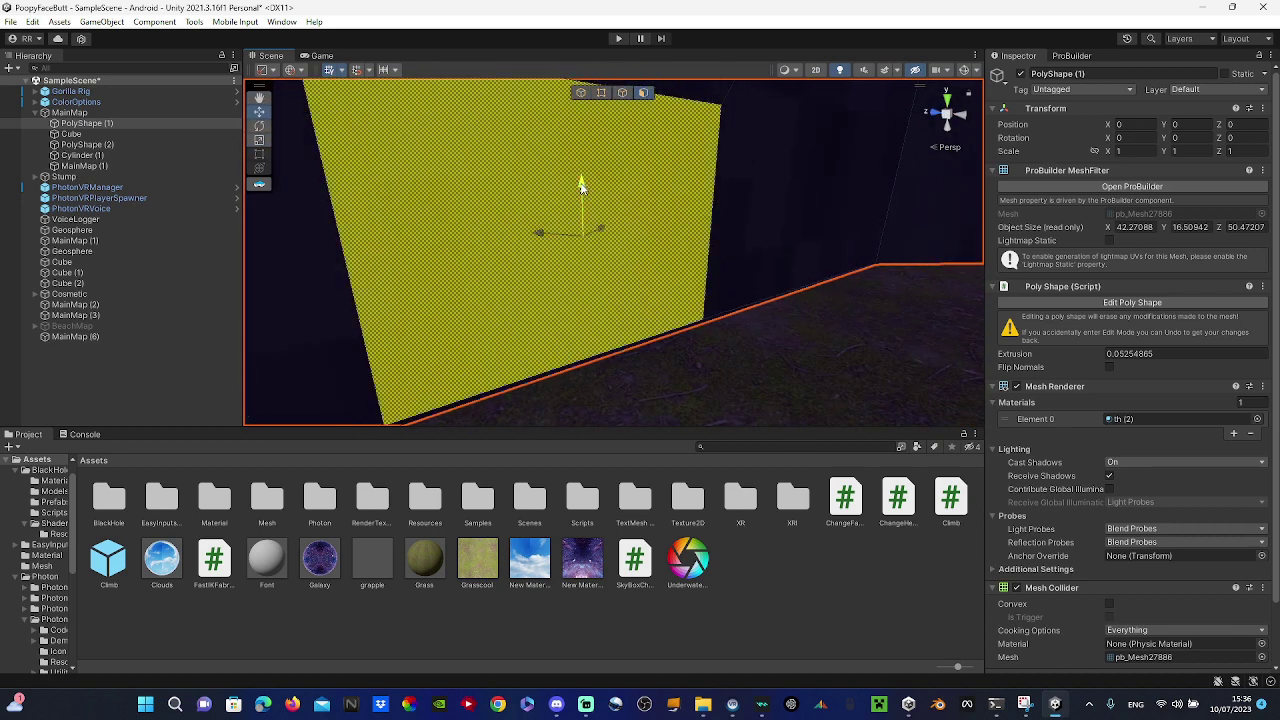
pyautogui.moveTo(582, 188); pyautogui.dragTo(582, 190)
# - Extrude the doorway face outward through the wall into a long straight tunnel
pyautogui.click(1071, 55)
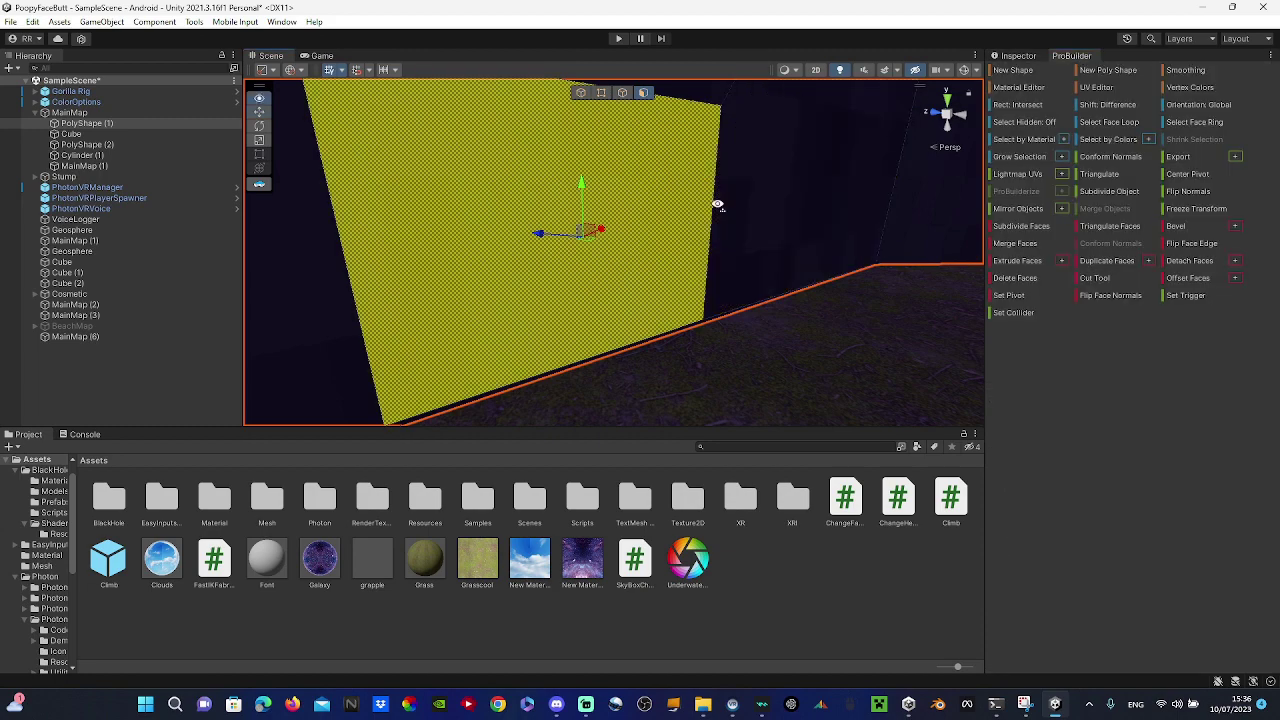
pyautogui.keyDown('alt'); pyautogui.moveTo(714, 206); pyautogui.dragTo(737, 392); pyautogui.keyUp('alt')
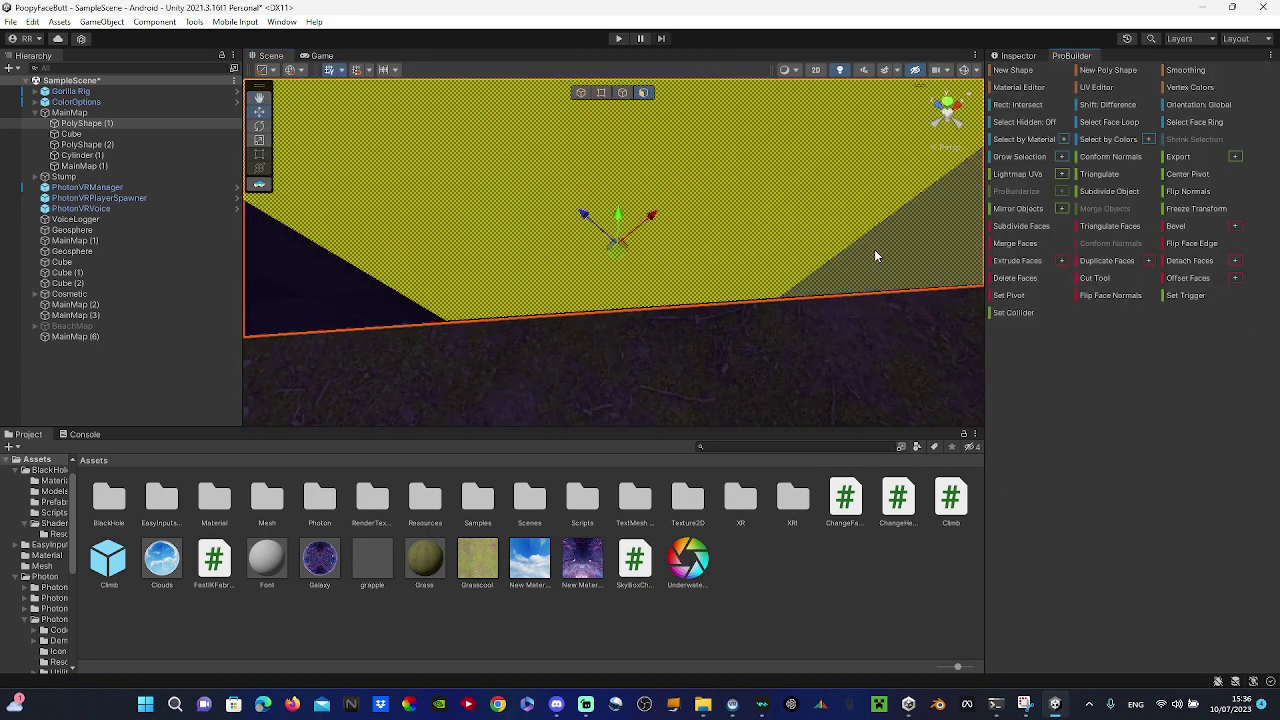
pyautogui.keyDown('alt'); pyautogui.moveTo(875, 251); pyautogui.dragTo(840, 223); pyautogui.keyUp('alt')
pyautogui.moveTo(730, 240); pyautogui.dragTo(637, 233)
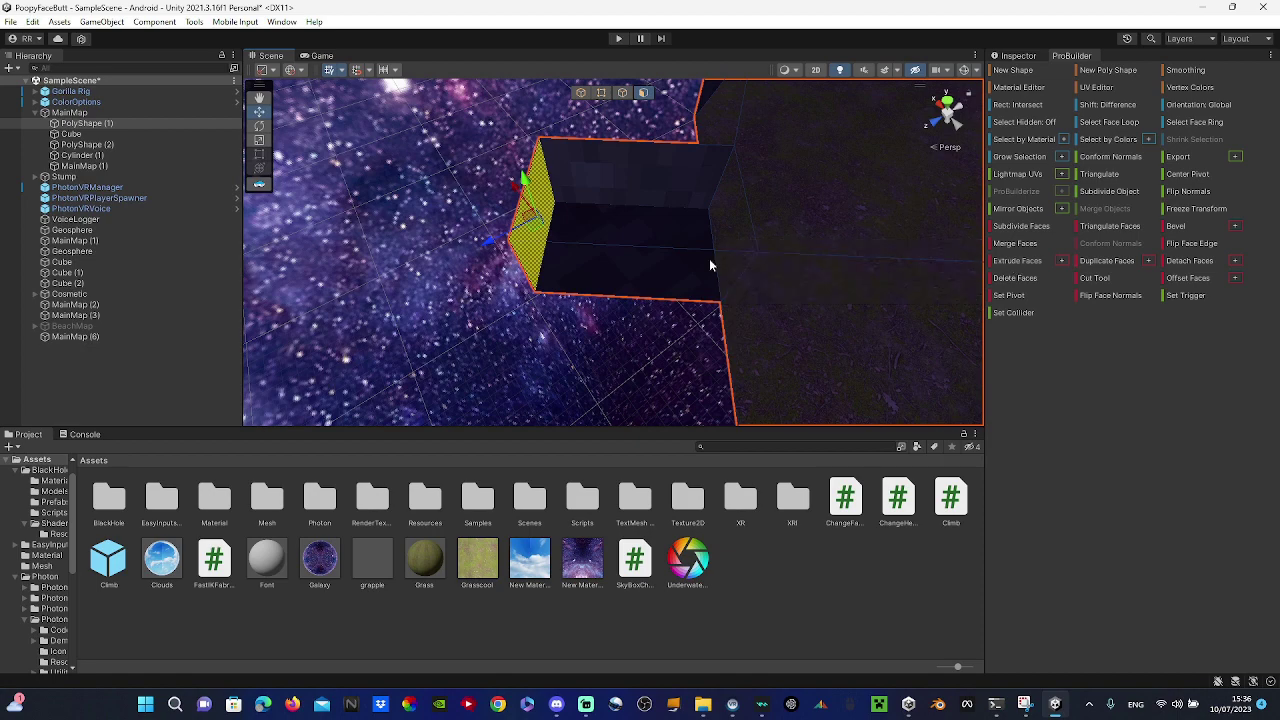
pyautogui.moveTo(542, 234); pyautogui.dragTo(452, 232)
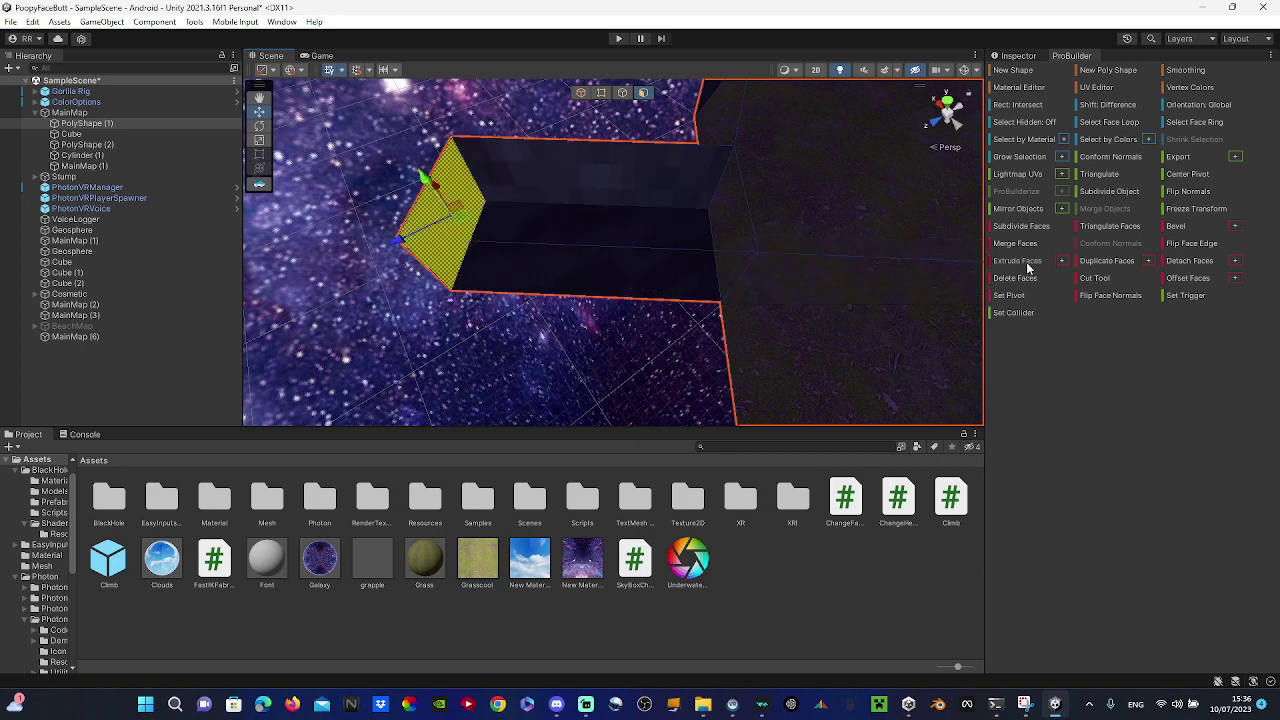
# - Extrude the tunnel's end face again, rotating and offsetting it to start a sideways bend
pyautogui.click(262, 130)
pyautogui.moveTo(472, 178); pyautogui.dragTo(580, 211)
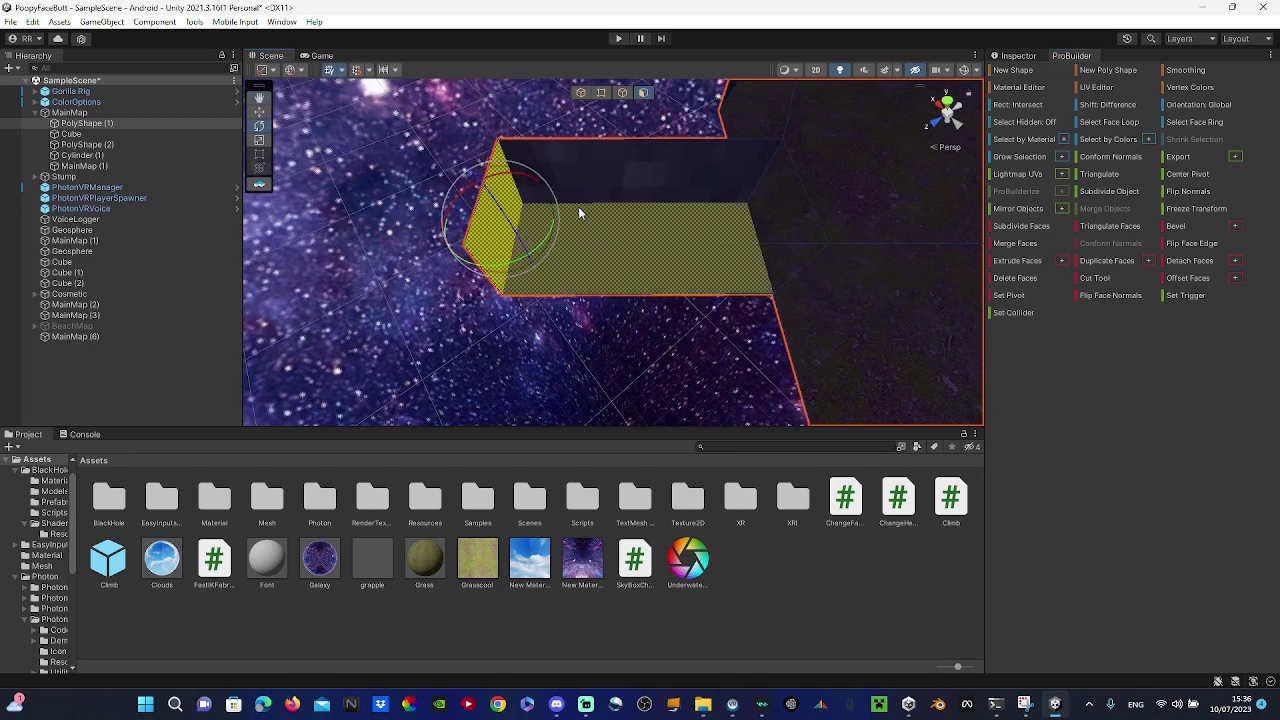
pyautogui.moveTo(580, 211); pyautogui.dragTo(266, 140, button='right')
pyautogui.keyDown('alt'); pyautogui.moveTo(267, 140); pyautogui.dragTo(455, 109); pyautogui.keyUp('alt')
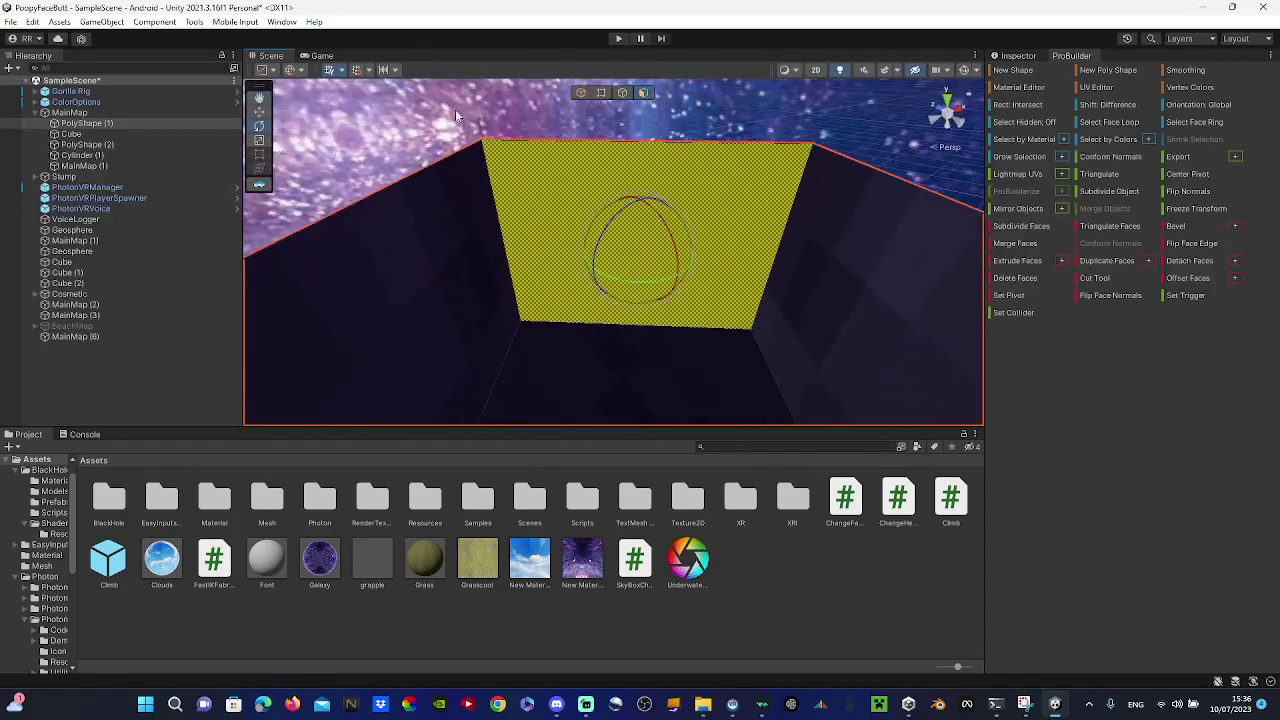
pyautogui.moveTo(642, 237); pyautogui.dragTo(880, 270)
pyautogui.click(264, 117)
pyautogui.keyDown('alt'); pyautogui.moveTo(300, 130); pyautogui.dragTo(535, 265); pyautogui.keyUp('alt')
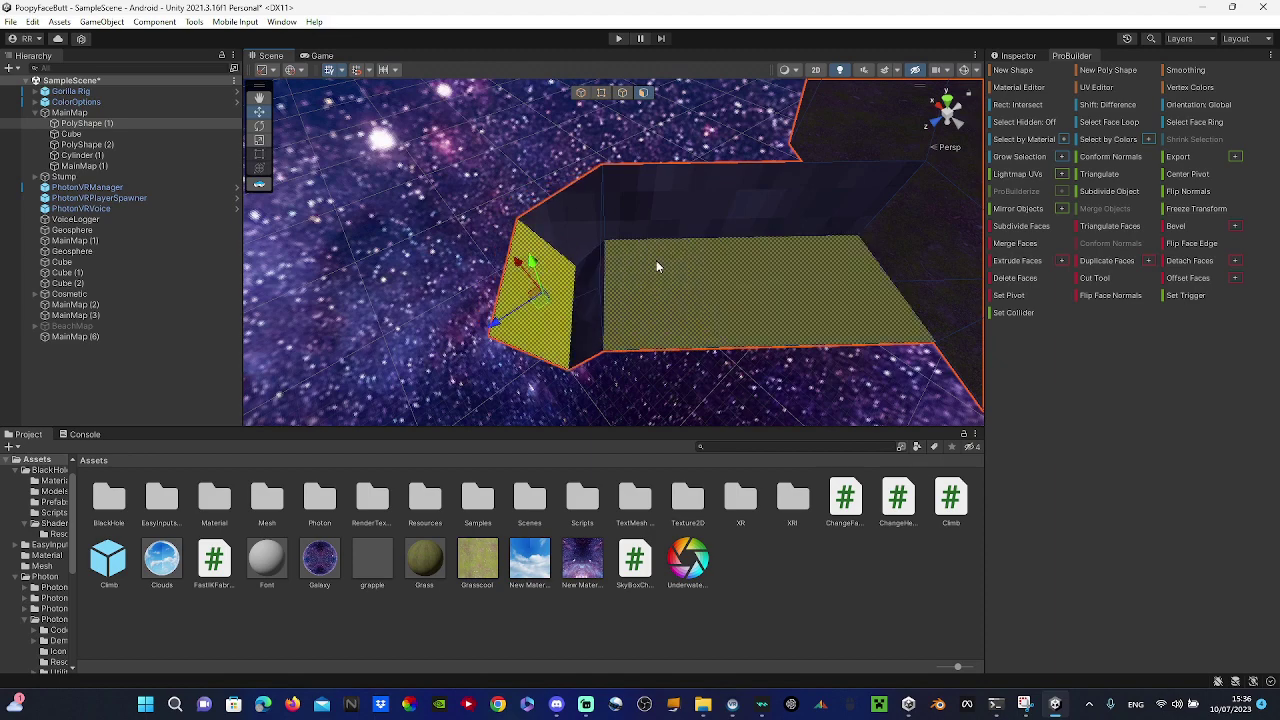
# - Add another tunnel segment and tilt its end face so the passage curves downward
pyautogui.keyDown('alt'); pyautogui.moveTo(657, 266); pyautogui.dragTo(680, 276); pyautogui.keyUp('alt')
pyautogui.scroll(4, 680, 276)
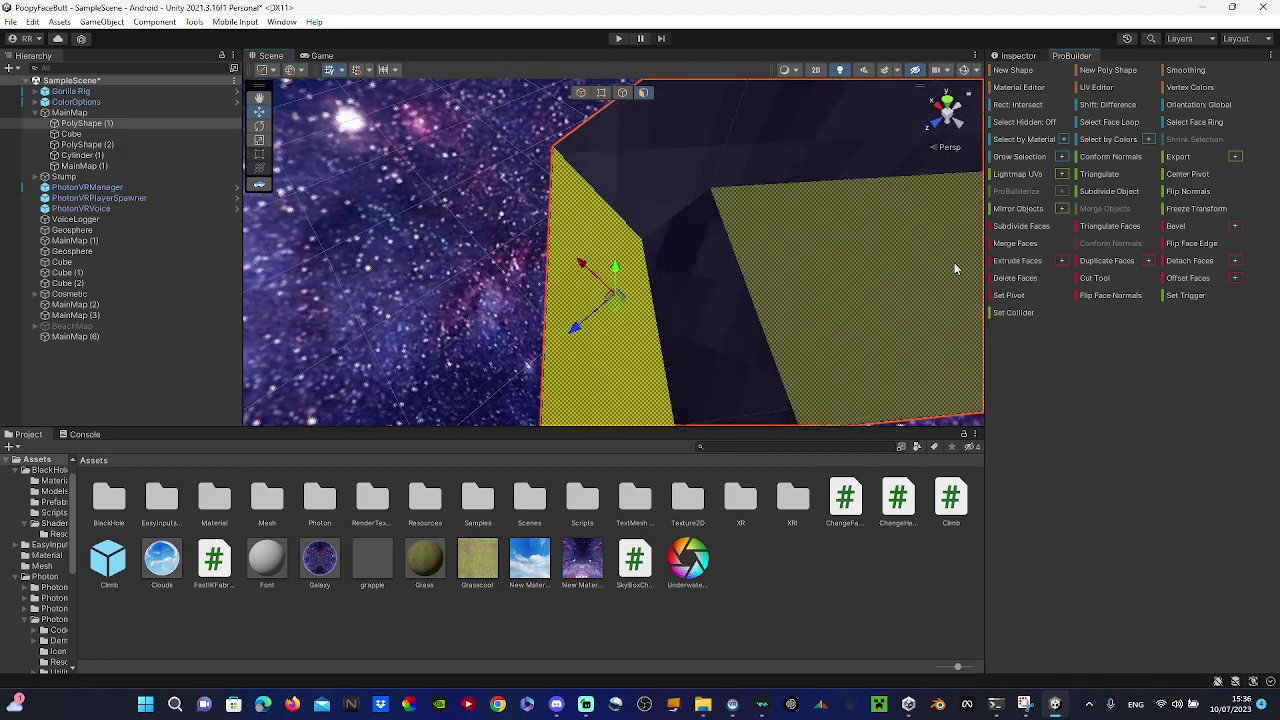
pyautogui.keyDown('alt'); pyautogui.moveTo(540, 202); pyautogui.dragTo(197, 151); pyautogui.keyUp('alt')
pyautogui.scroll(-2, 540, 226)
pyautogui.moveTo(603, 248); pyautogui.dragTo(606, 219)
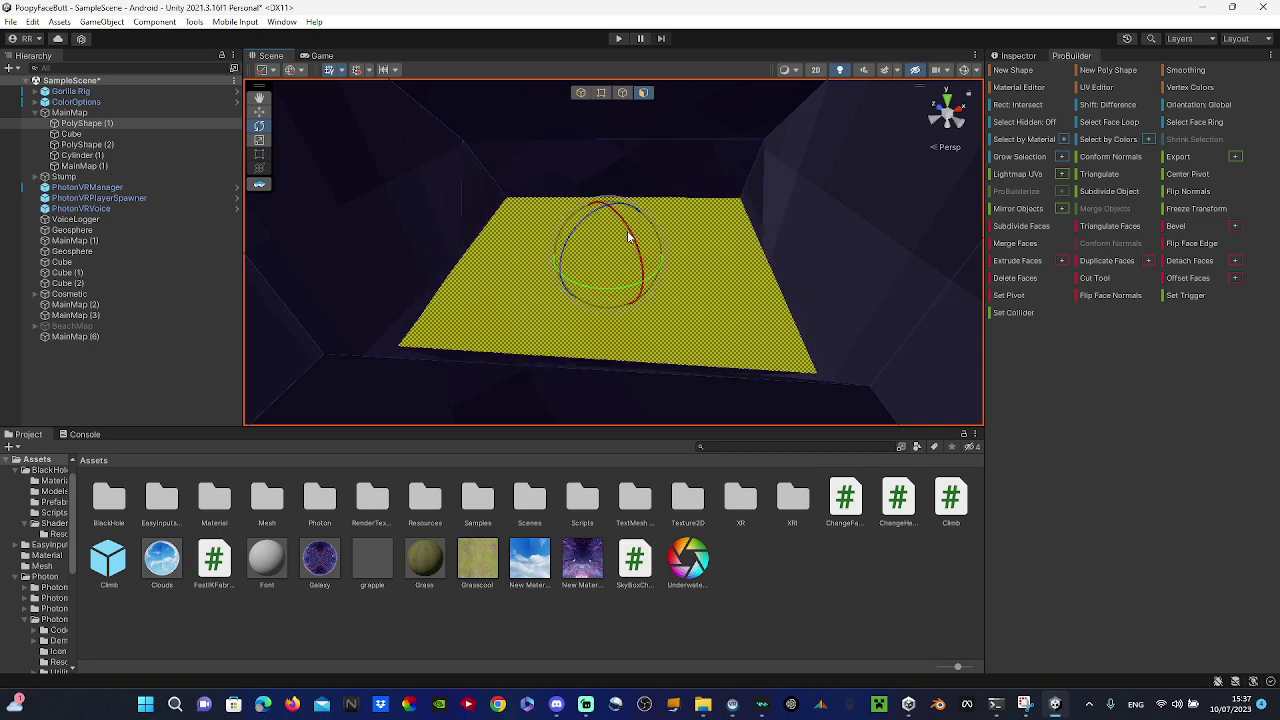
pyautogui.moveTo(627, 230); pyautogui.dragTo(714, 226, button='right')
pyautogui.moveTo(714, 226); pyautogui.dragTo(704, 246)
pyautogui.click(262, 112)
pyautogui.moveTo(640, 226); pyautogui.dragTo(970, 220, button='right')
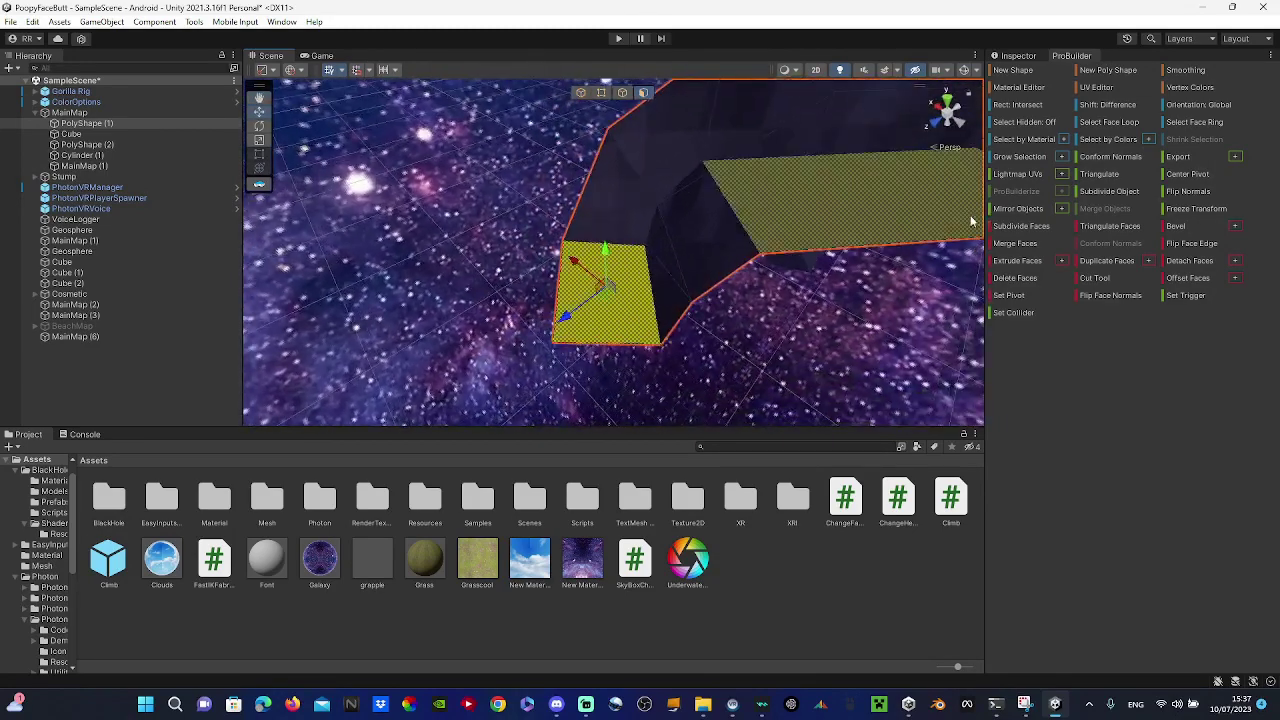
# - Extrude the tunnel's end face straight down to form a vertical shaft
pyautogui.click(1025, 265)
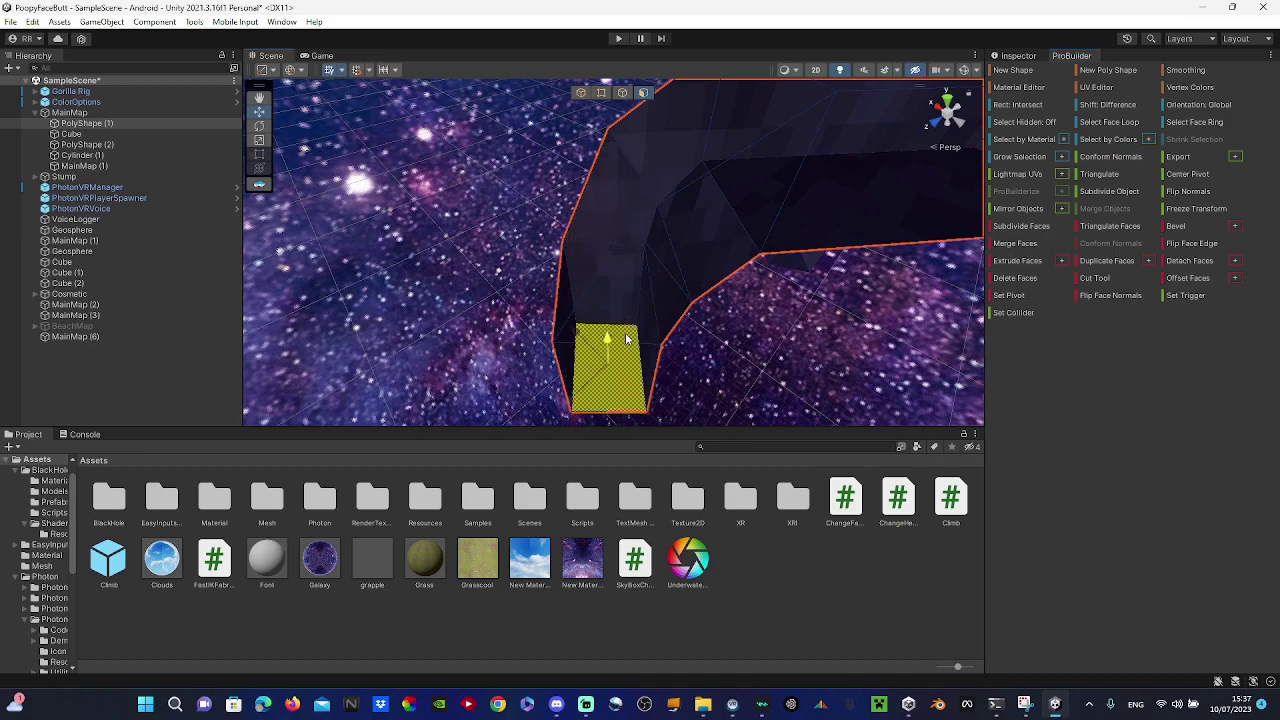
pyautogui.moveTo(650, 272); pyautogui.dragTo(1000, 287, button='right')
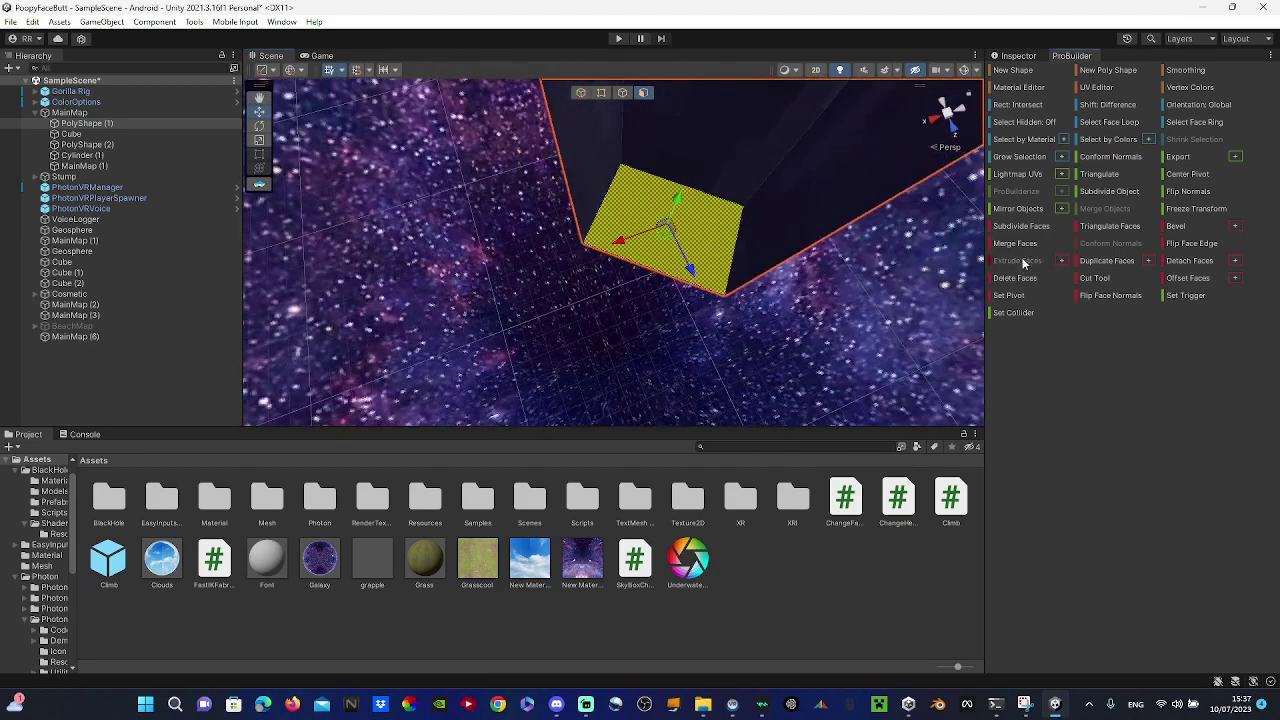
pyautogui.click(1022, 263)
pyautogui.moveTo(735, 215); pyautogui.dragTo(920, 34, button='right')
# - Rotate the shaft's lower end face and shift it sideways to begin bending the passage back toward horizontal
pyautogui.moveTo(700, 190)
pyautogui.mouseDown(button='right')
pyautogui.moveTo(783, 215)
pyautogui.moveTo(703, 210)
pyautogui.mouseUp(button='right')
pyautogui.click(259, 128)
pyautogui.moveTo(585, 190); pyautogui.dragTo(648, 285, button='right')
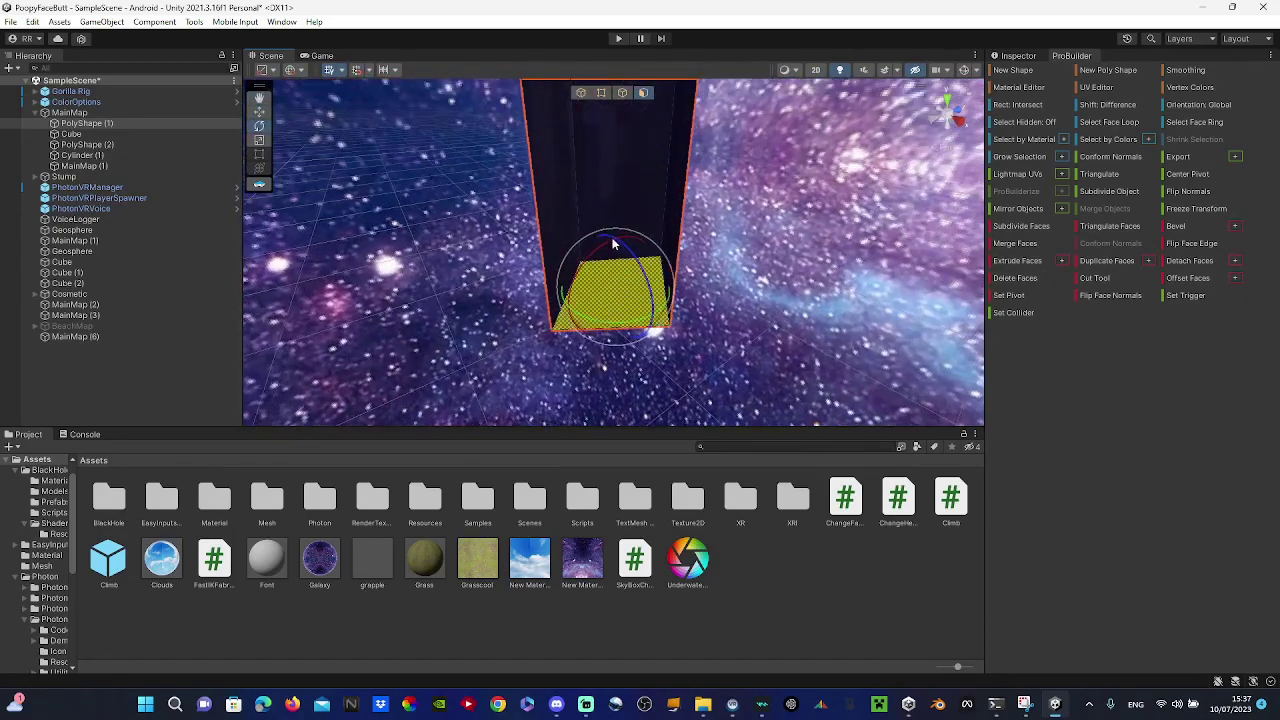
pyautogui.moveTo(614, 244); pyautogui.dragTo(701, 256, button='right')
pyautogui.moveTo(601, 252); pyautogui.dragTo(601, 226)
pyautogui.moveTo(600, 220); pyautogui.dragTo(543, 200, button='right')
pyautogui.click(264, 115)
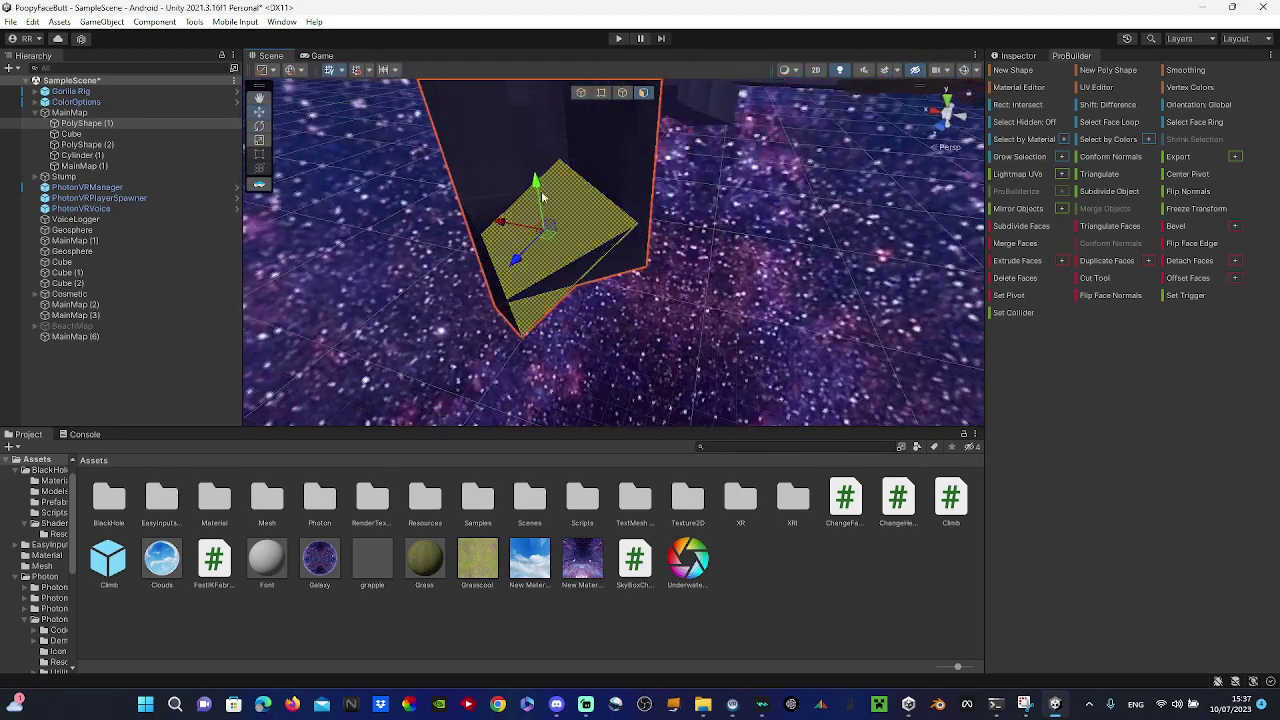
pyautogui.moveTo(547, 210); pyautogui.dragTo(583, 252)
pyautogui.moveTo(583, 252); pyautogui.dragTo(556, 244, button='right')
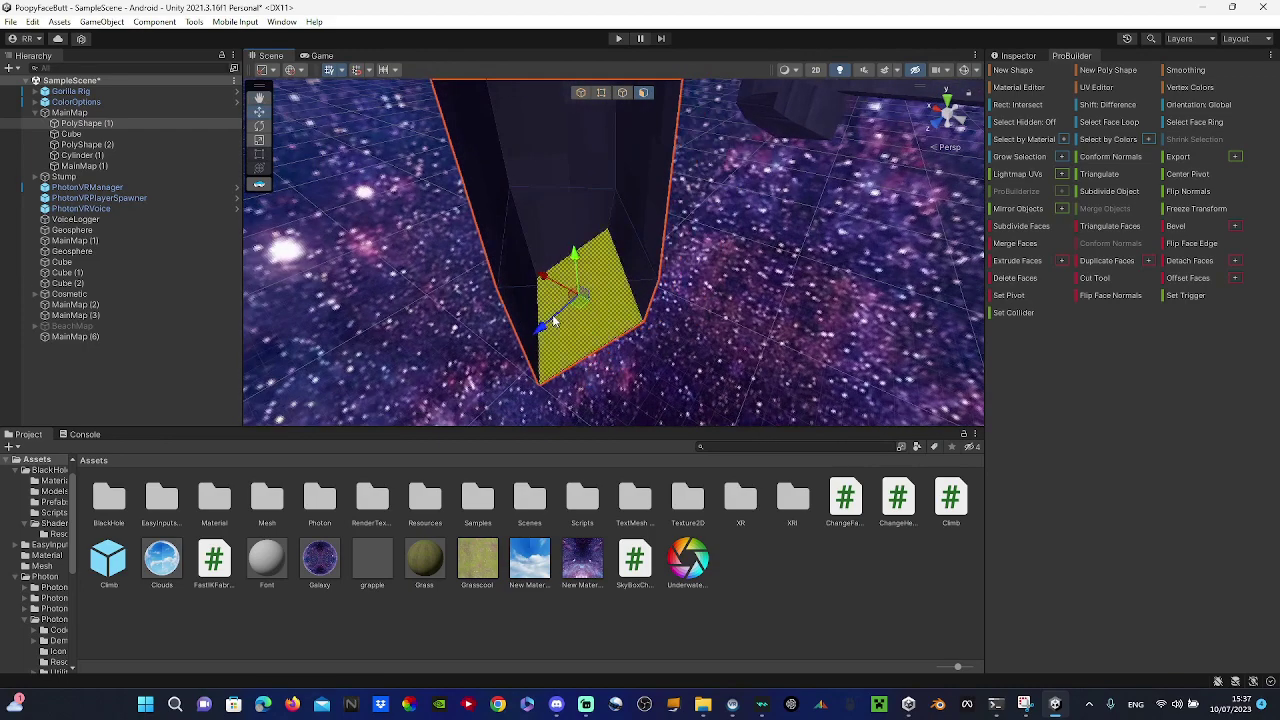
pyautogui.moveTo(576, 303); pyautogui.dragTo(632, 311)
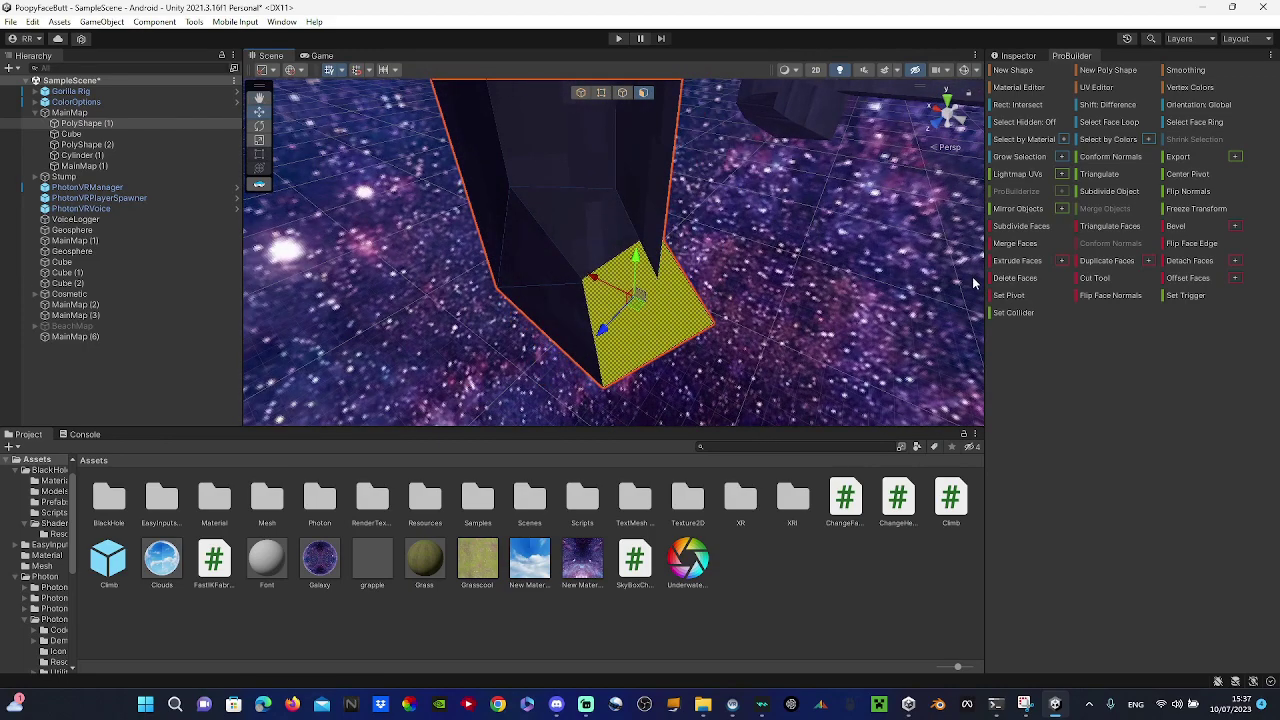
# - Extrude the next segment at the shaft's base and rotate its end face upright to finish the bend
pyautogui.moveTo(510, 255); pyautogui.dragTo(568, 292, button='right')
pyautogui.moveTo(520, 297); pyautogui.dragTo(624, 297)
pyautogui.moveTo(624, 297); pyautogui.dragTo(936, 218, button='right')
pyautogui.moveTo(690, 235); pyautogui.dragTo(697, 299)
pyautogui.click(265, 127)
pyautogui.moveTo(668, 201); pyautogui.dragTo(611, 253, button='right')
pyautogui.moveTo(601, 245); pyautogui.dragTo(601, 275)
pyautogui.moveTo(616, 208); pyautogui.dragTo(618, 207)
pyautogui.moveTo(618, 207); pyautogui.dragTo(945, 196, button='right')
pyautogui.press('f')
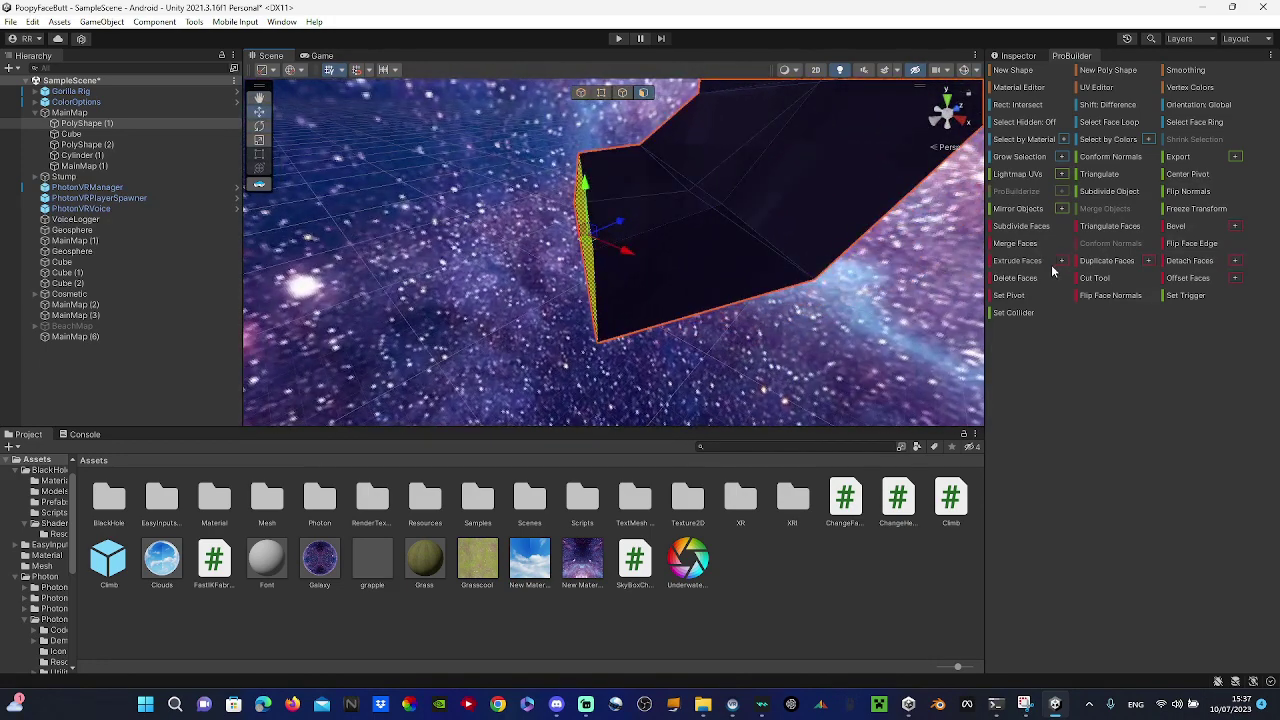
# - Extrude the upright end face into a horizontal tunnel segment and rotate its end to turn the passage
pyautogui.moveTo(621, 223); pyautogui.dragTo(650, 234, button='right')
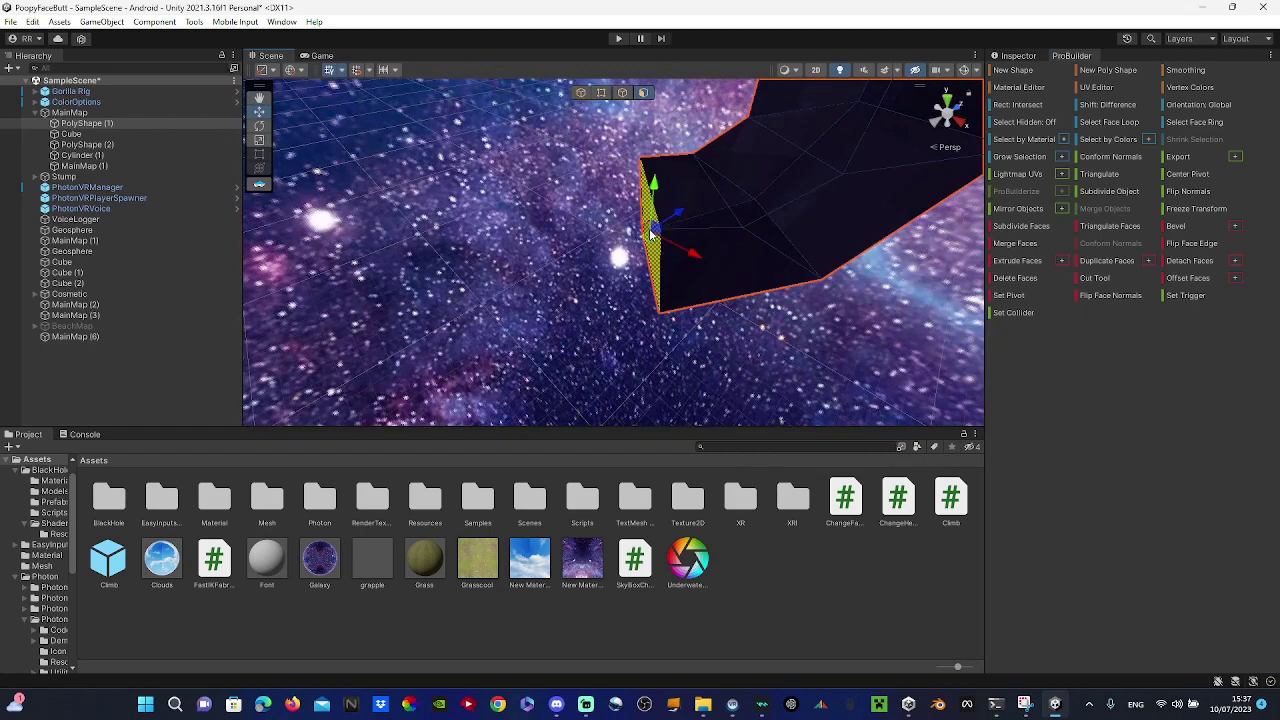
pyautogui.keyDown('shift'); pyautogui.moveTo(648, 243); pyautogui.dragTo(486, 259); pyautogui.keyUp('shift')
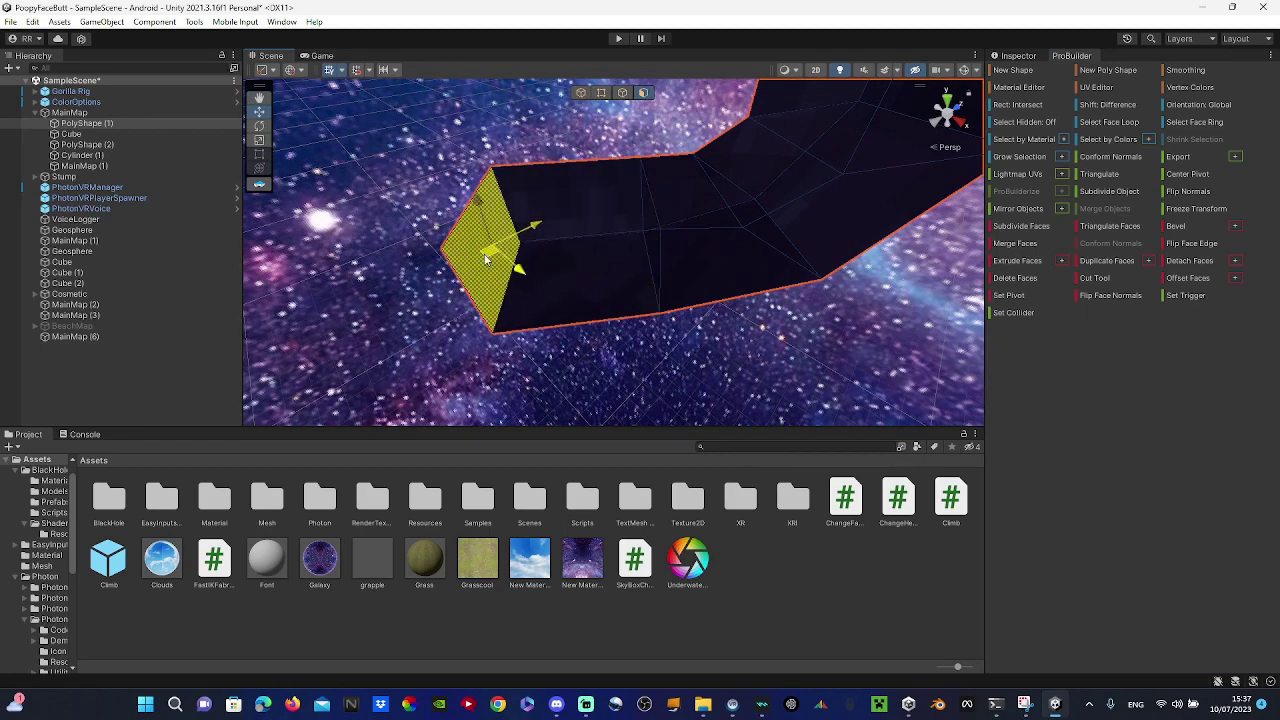
pyautogui.click(265, 132)
pyautogui.moveTo(640, 240); pyautogui.dragTo(275, 109, button='right')
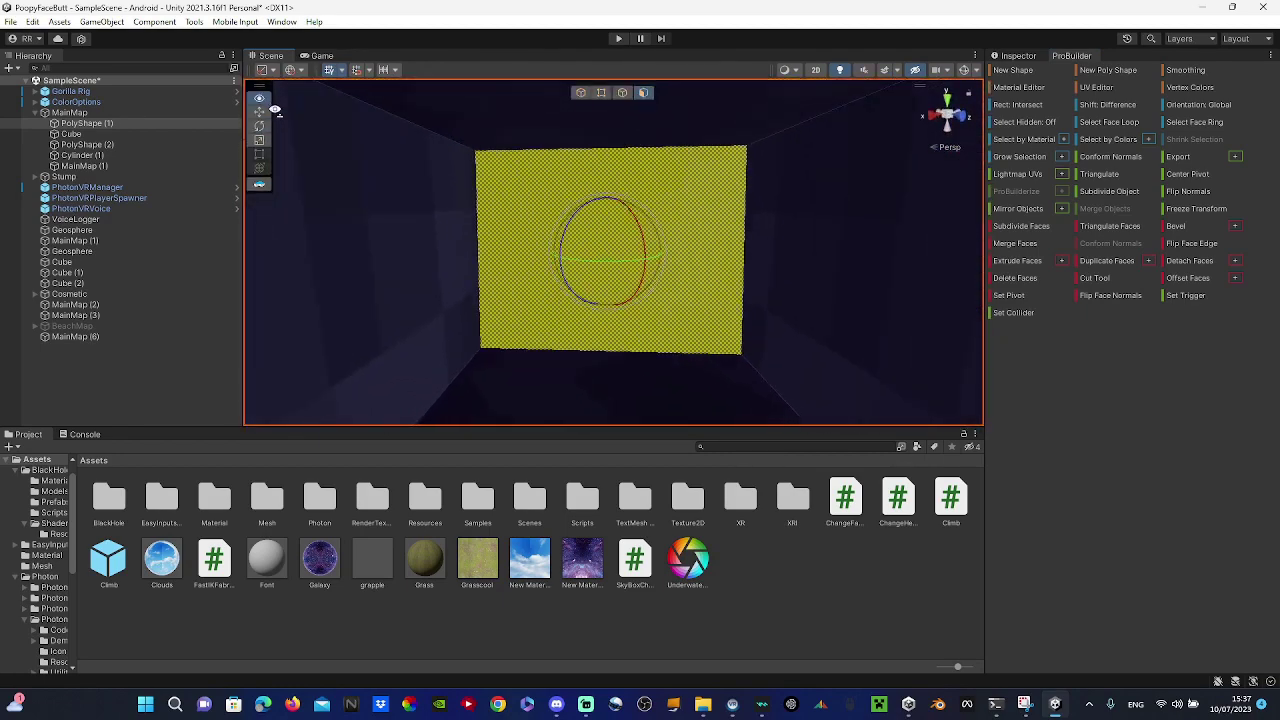
pyautogui.scroll(3, 591, 201)
pyautogui.moveTo(586, 226); pyautogui.dragTo(656, 197, button='right')
pyautogui.click(257, 114)
pyautogui.moveTo(510, 195); pyautogui.dragTo(664, 238, button='right')
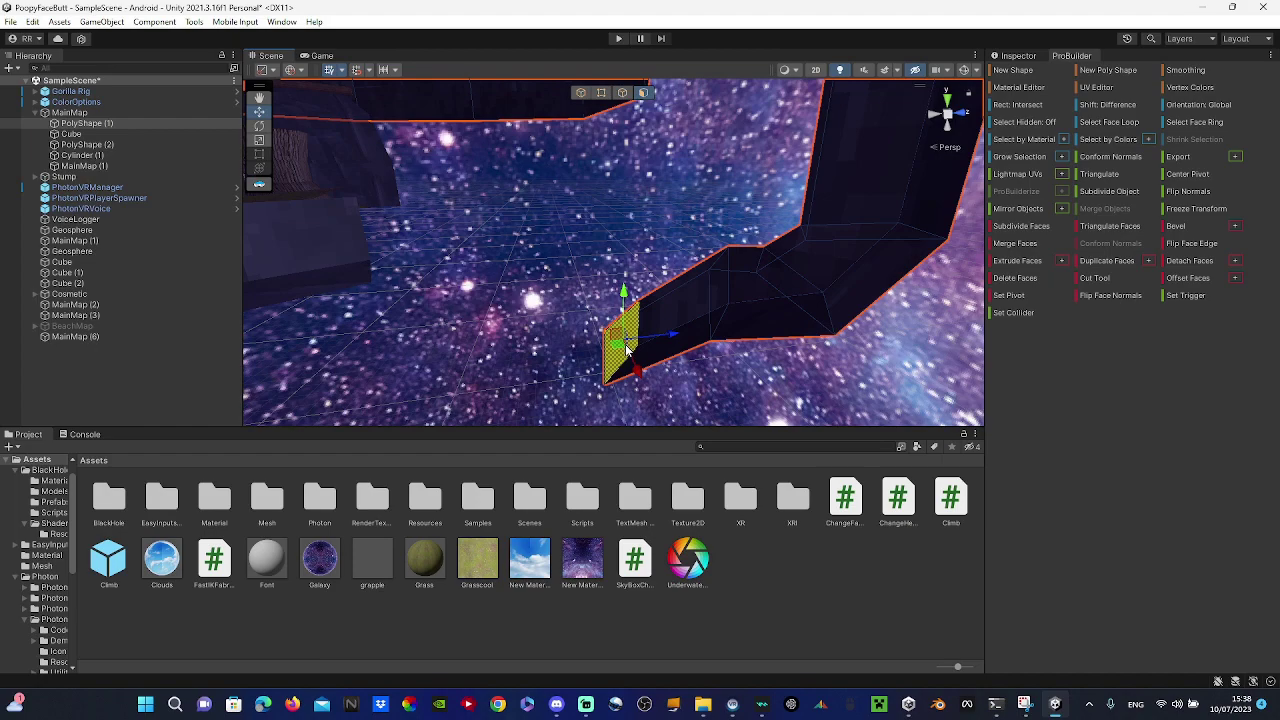
# - Extrude the tunnel's end face once more and scale it up into a large wall face for a cave
pyautogui.moveTo(578, 332); pyautogui.dragTo(700, 360, button='right')
pyautogui.click(1029, 265)
pyautogui.moveTo(712, 170); pyautogui.dragTo(619, 256, button='right')
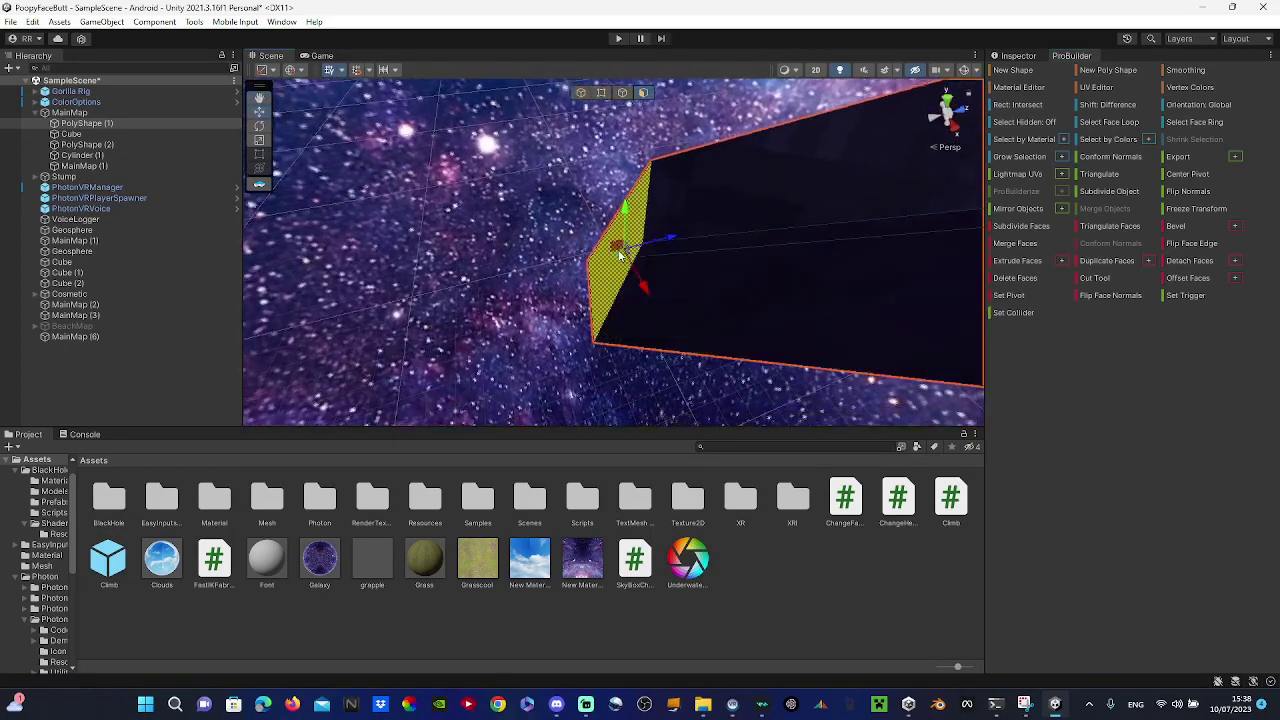
pyautogui.click(259, 140)
pyautogui.moveTo(690, 285); pyautogui.dragTo(628, 249, button='right')
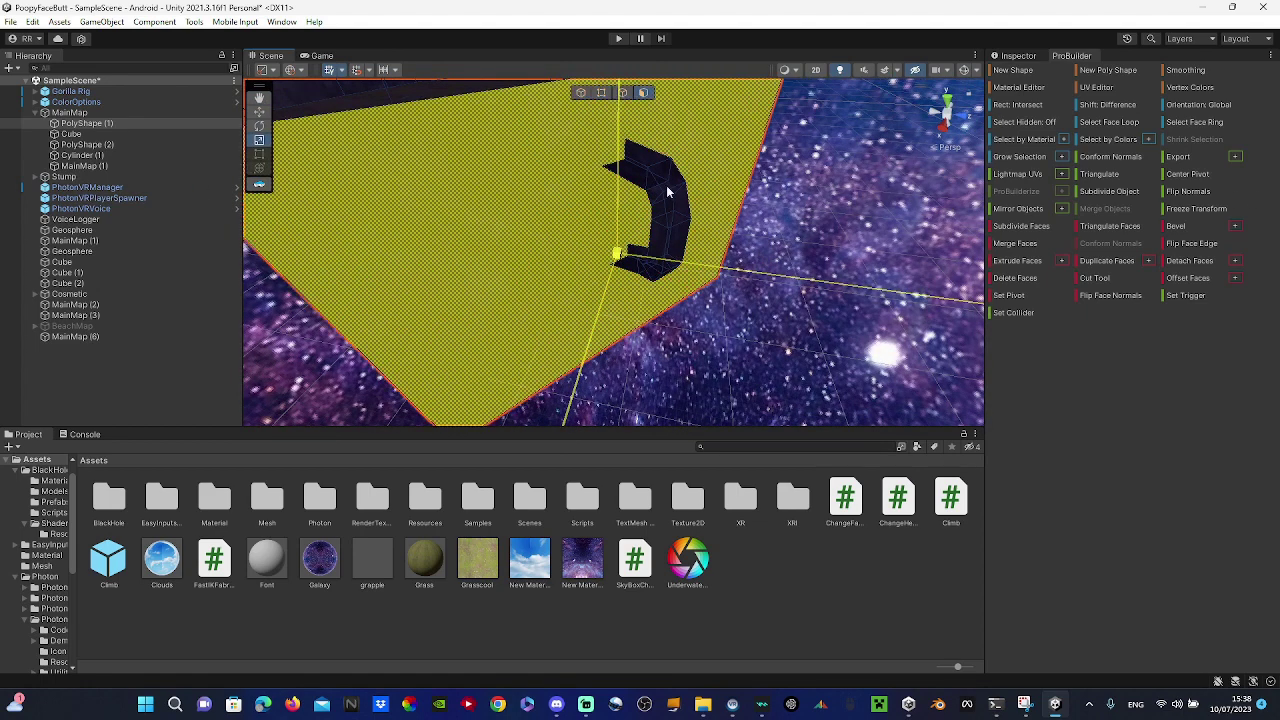
# - Move the large cave wall face vertically so its lower edge lines up with the base of the tunnel's end
pyautogui.keyDown('alt'); pyautogui.moveTo(668, 192); pyautogui.dragTo(633, 244); pyautogui.keyUp('alt')
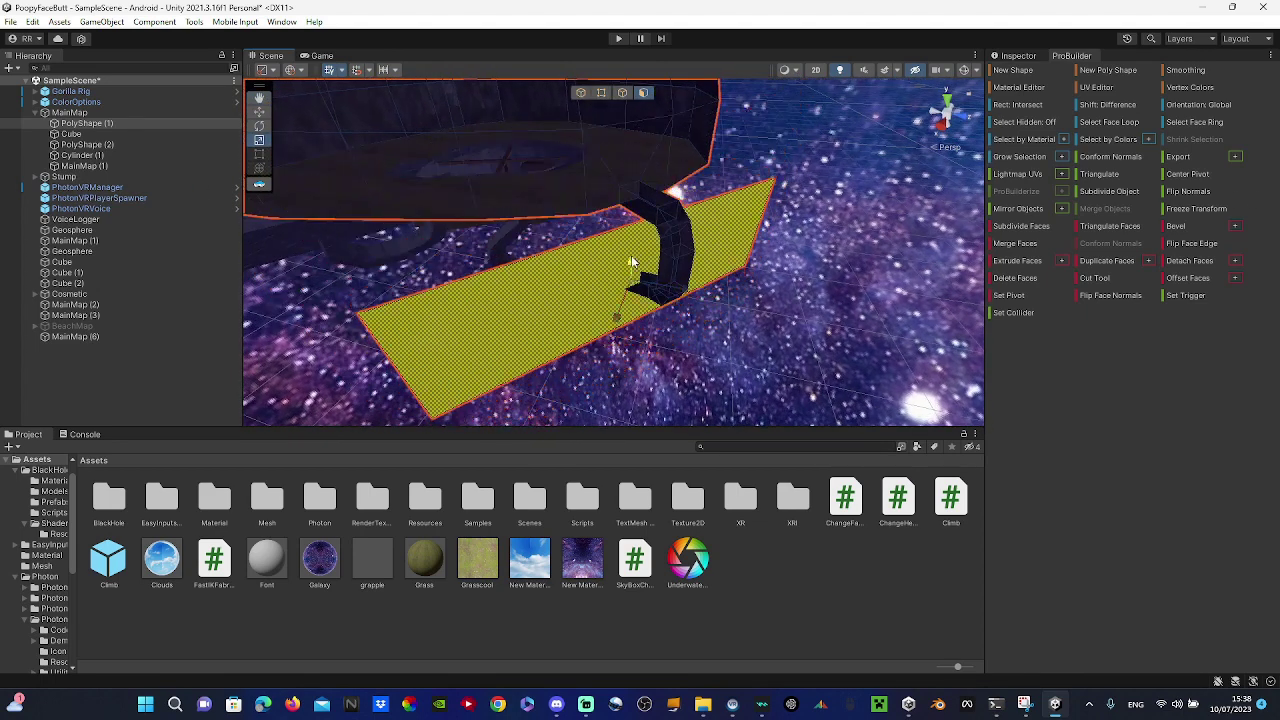
pyautogui.press('w')
pyautogui.moveTo(634, 276); pyautogui.dragTo(656, 276, button='right')
pyautogui.keyDown('alt'); pyautogui.moveTo(701, 241); pyautogui.dragTo(622, 181); pyautogui.keyUp('alt')
pyautogui.scroll(-5, 627, 175)
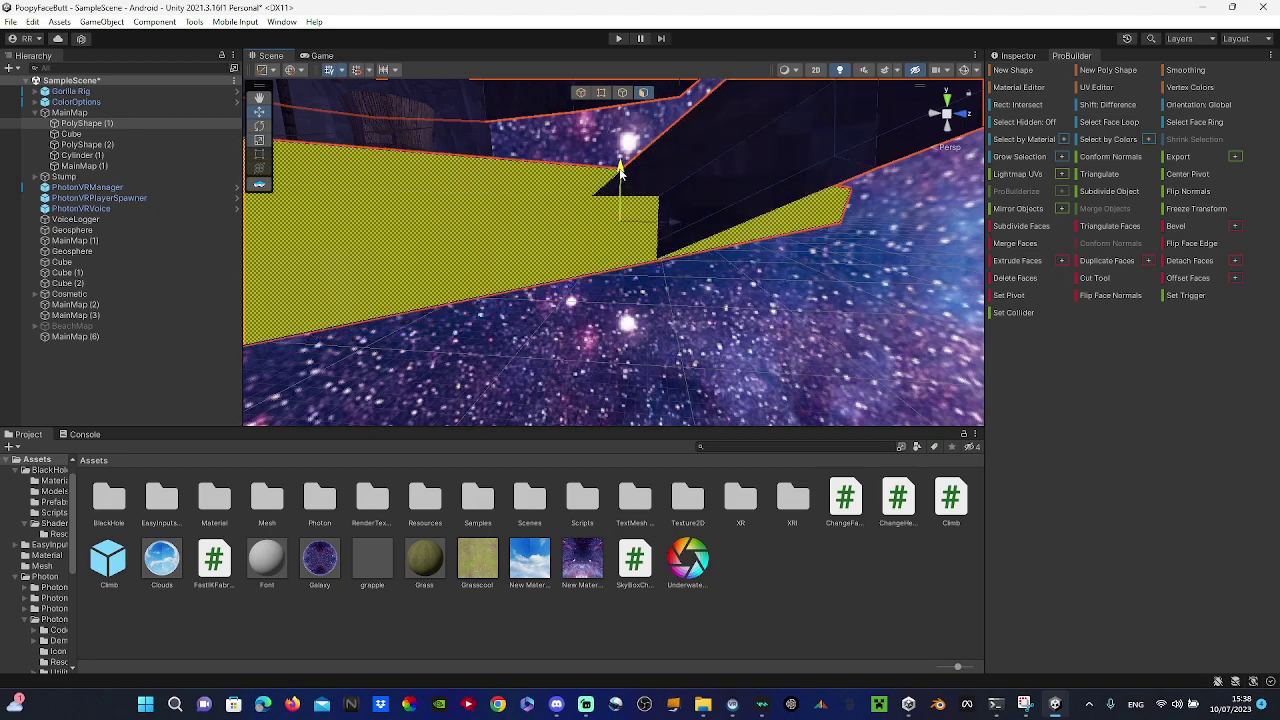
pyautogui.keyDown('alt'); pyautogui.moveTo(620, 170); pyautogui.dragTo(746, 267); pyautogui.keyUp('alt')
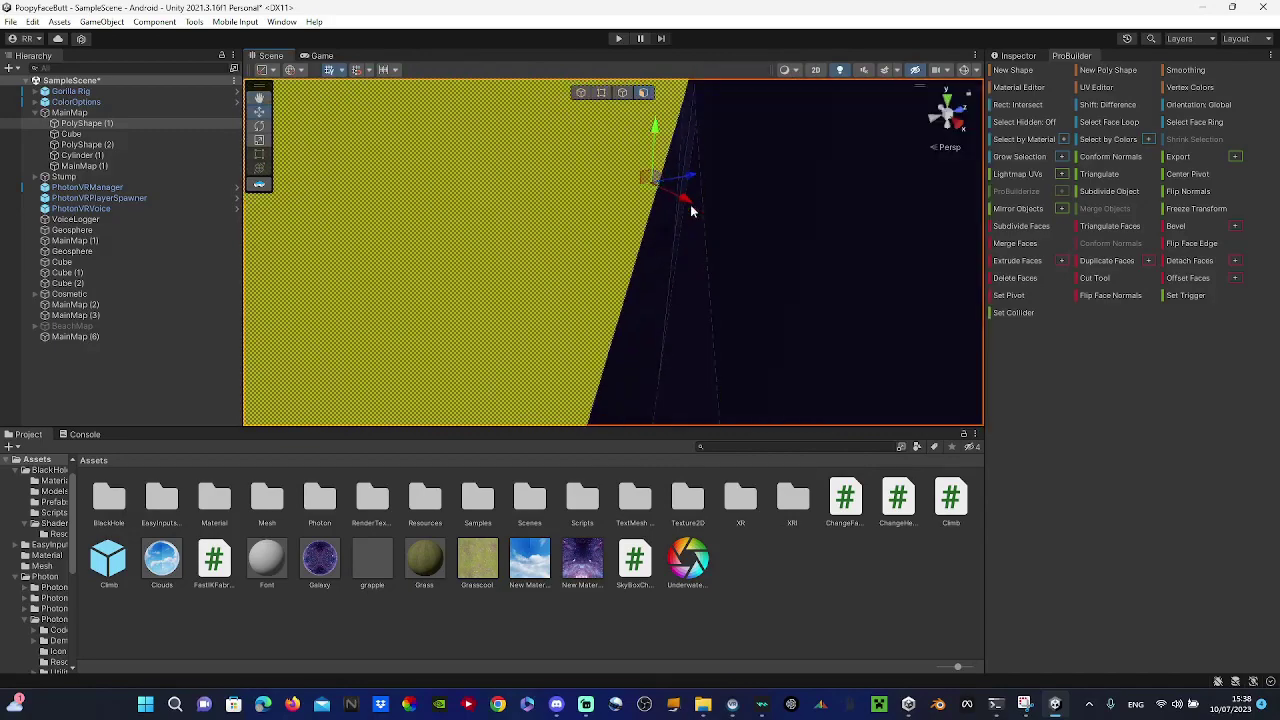
# - Pull the large wall face out horizontally beneath the main map to form a wide, low cave
pyautogui.keyDown('alt'); pyautogui.moveTo(650, 190); pyautogui.dragTo(662, 193); pyautogui.keyUp('alt')
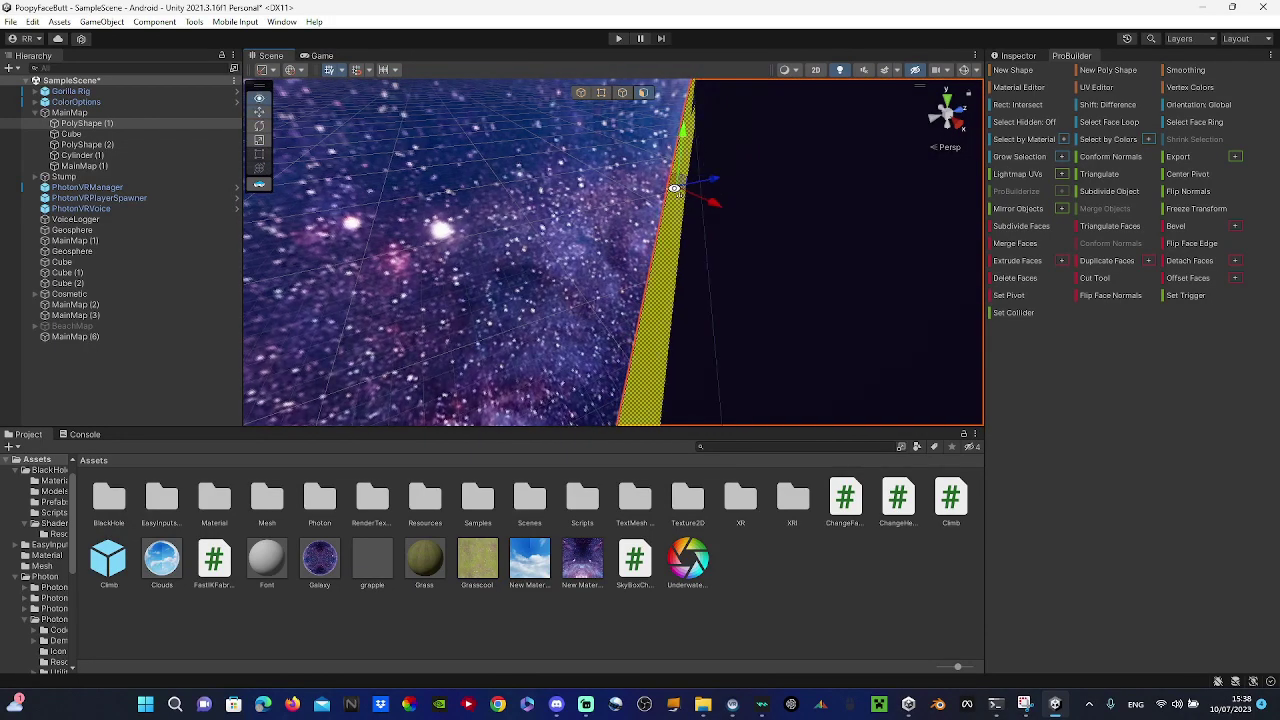
pyautogui.moveTo(674, 188); pyautogui.dragTo(644, 236, button='right')
pyautogui.moveTo(557, 235); pyautogui.dragTo(560, 289, button='right')
pyautogui.moveTo(757, 183); pyautogui.dragTo(604, 197)
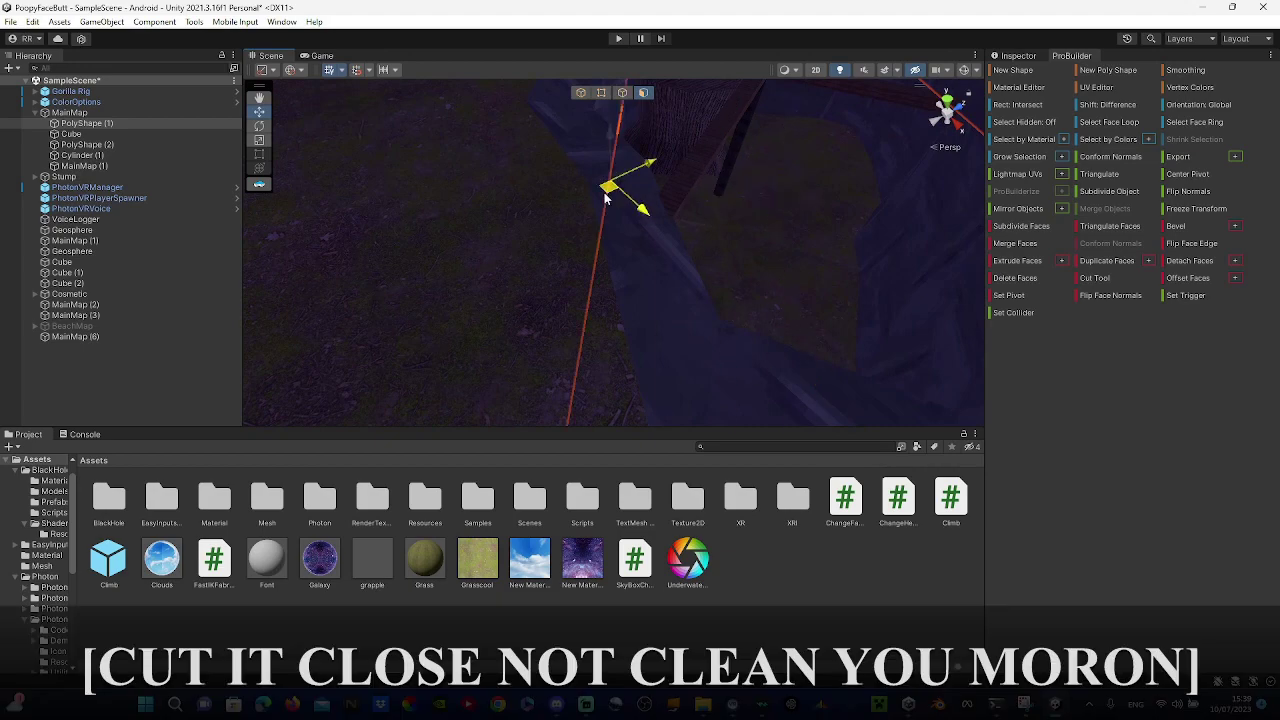
pyautogui.moveTo(506, 104); pyautogui.dragTo(719, 266, button='right')
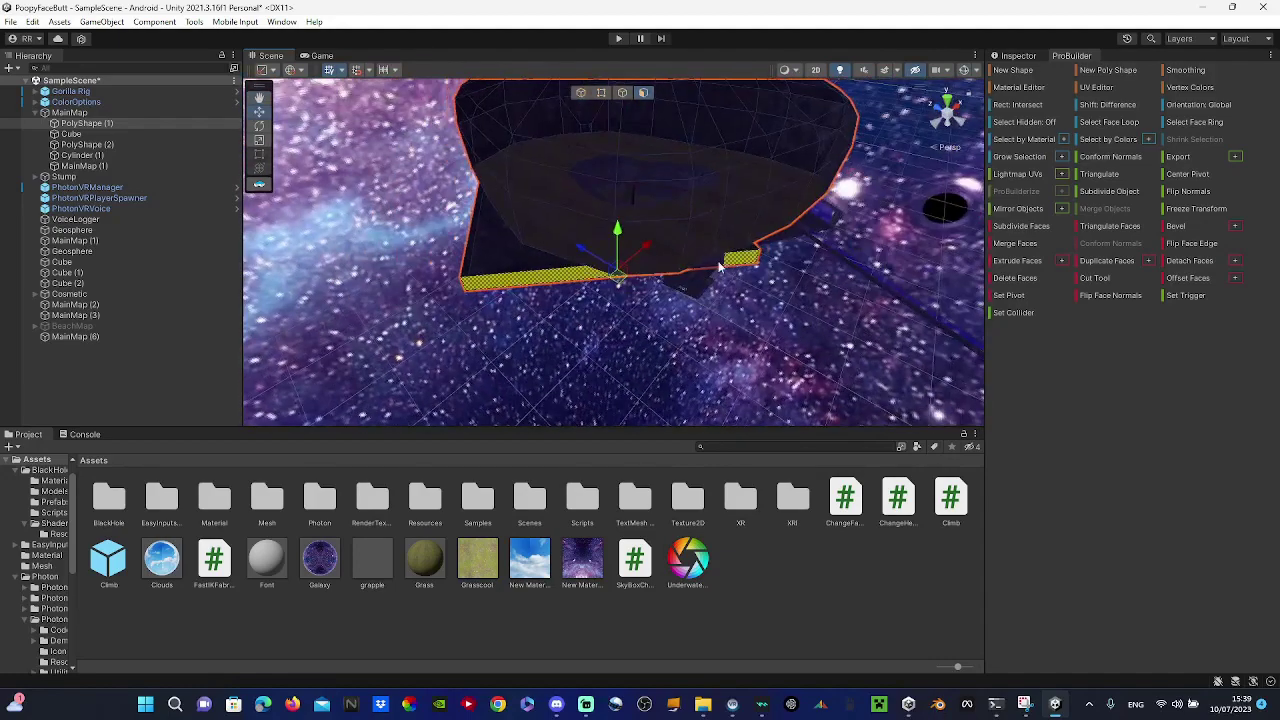
# - Examine the inside of the new cave, checking its walls, floor, ceiling and tunnel opening
pyautogui.moveTo(619, 339); pyautogui.dragTo(548, 230, button='right')
pyautogui.click(684, 320)
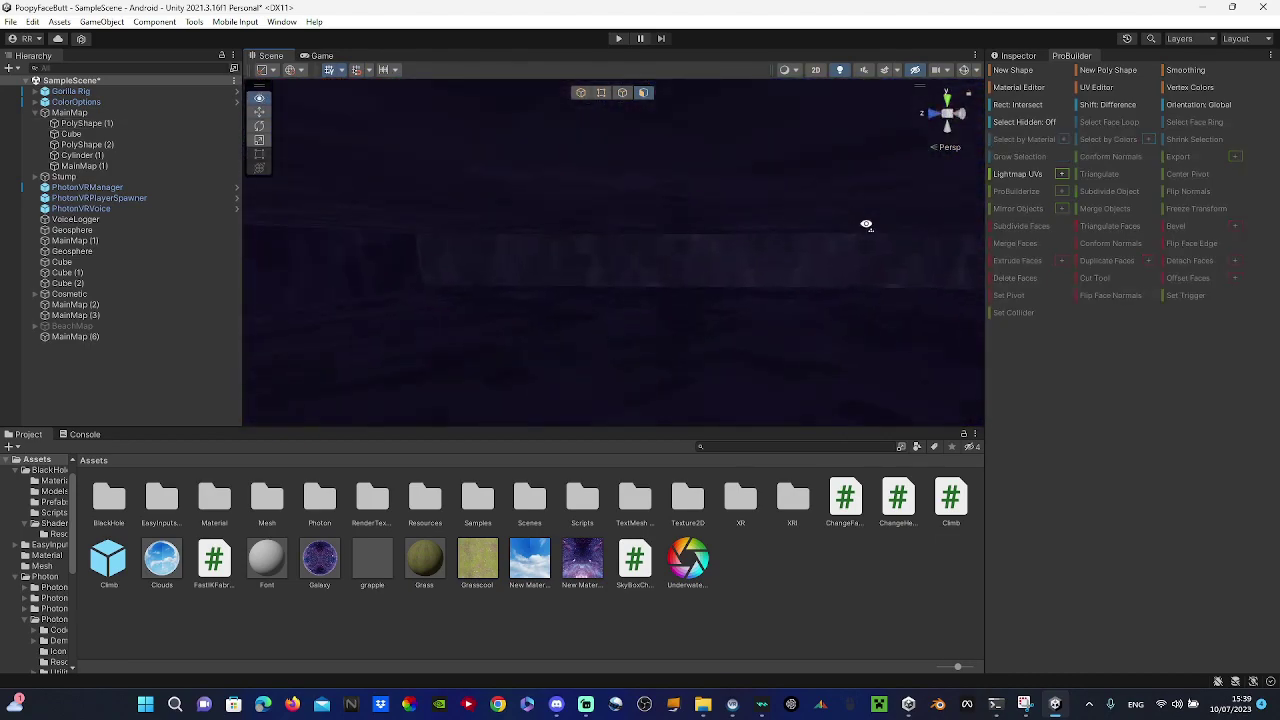
pyautogui.moveTo(866, 224); pyautogui.dragTo(1247, 189, button='right')
pyautogui.moveTo(1117, 283); pyautogui.dragTo(781, 236, button='right')
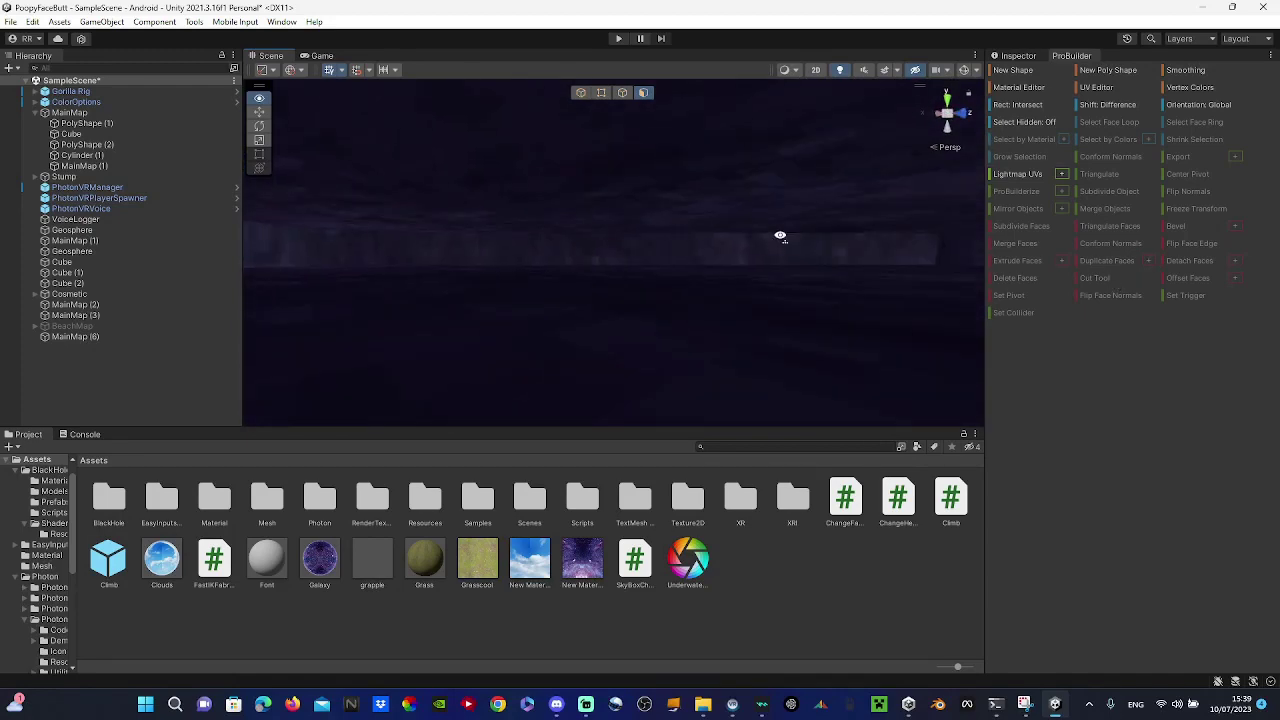
pyautogui.click(690, 185)
pyautogui.moveTo(690, 185); pyautogui.dragTo(726, 190, button='right')
pyautogui.moveTo(733, 186); pyautogui.dragTo(734, 178)
pyautogui.moveTo(733, 183); pyautogui.dragTo(904, 264, button='right')
pyautogui.moveTo(805, 180)
pyautogui.mouseDown()
pyautogui.moveTo(800, 157)
pyautogui.moveTo(801, 170)
pyautogui.mouseUp()
pyautogui.moveTo(801, 170); pyautogui.dragTo(616, 57, button='right')
pyautogui.click(880, 198)
pyautogui.click(720, 225)
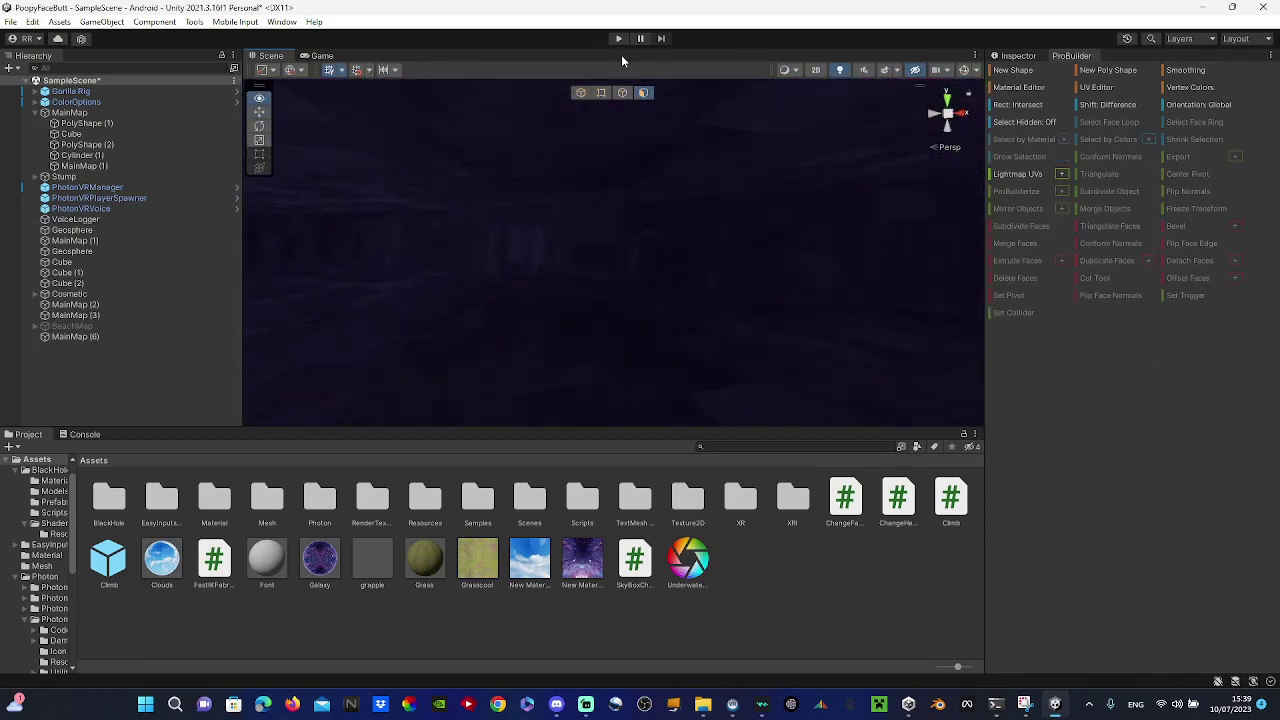
# - Select the cave's ceiling face and move it upward
pyautogui.click(447, 234)
pyautogui.moveTo(447, 234); pyautogui.dragTo(581, 318, button='right')
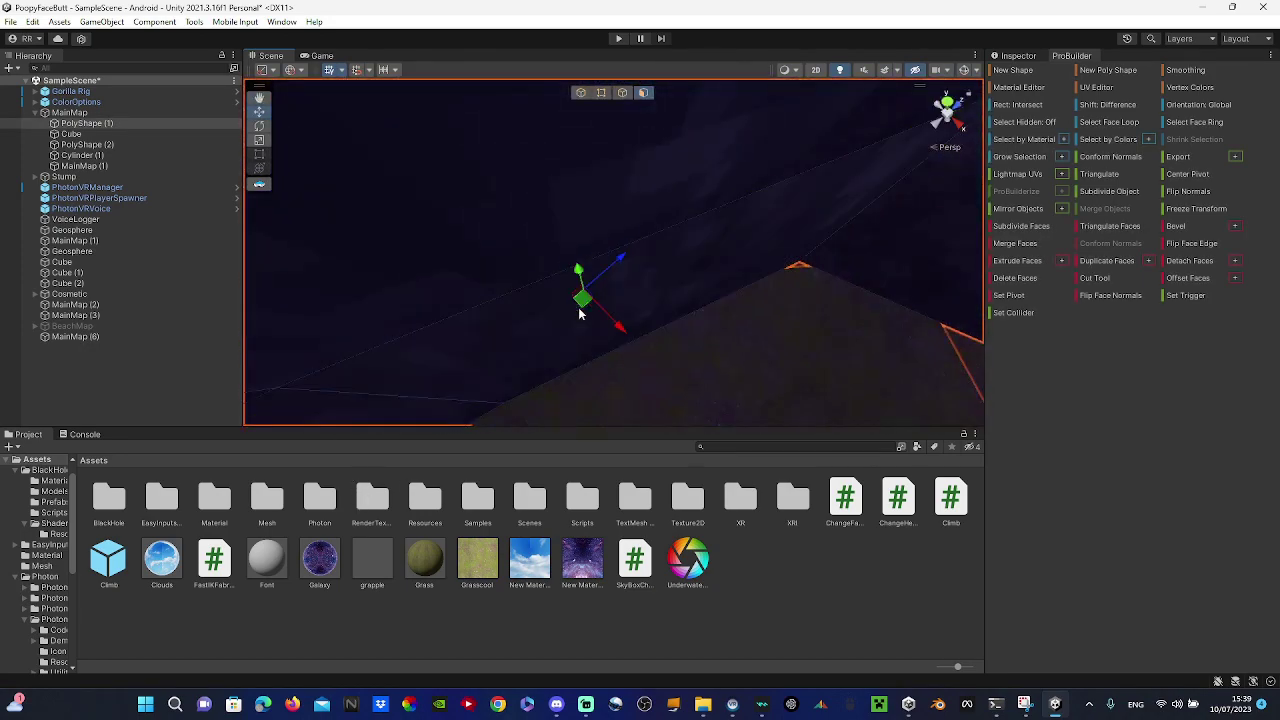
pyautogui.moveTo(567, 248); pyautogui.dragTo(557, 206)
pyautogui.moveTo(557, 206); pyautogui.dragTo(165, 48, button='right')
# - Add a new ProBuilder cube inside the cave, select it as an object and show its transform properties
pyautogui.click(757, 178)
pyautogui.click(12, 68)
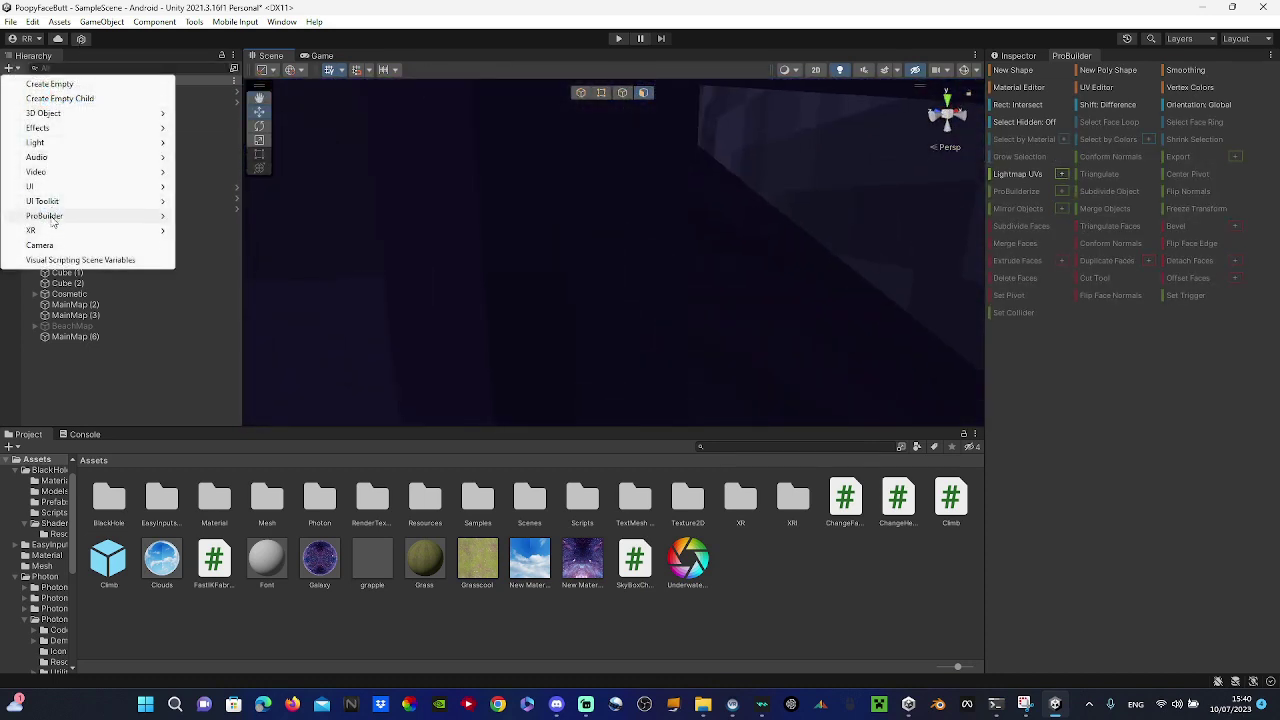
pyautogui.moveTo(50, 222)
pyautogui.click(237, 230)
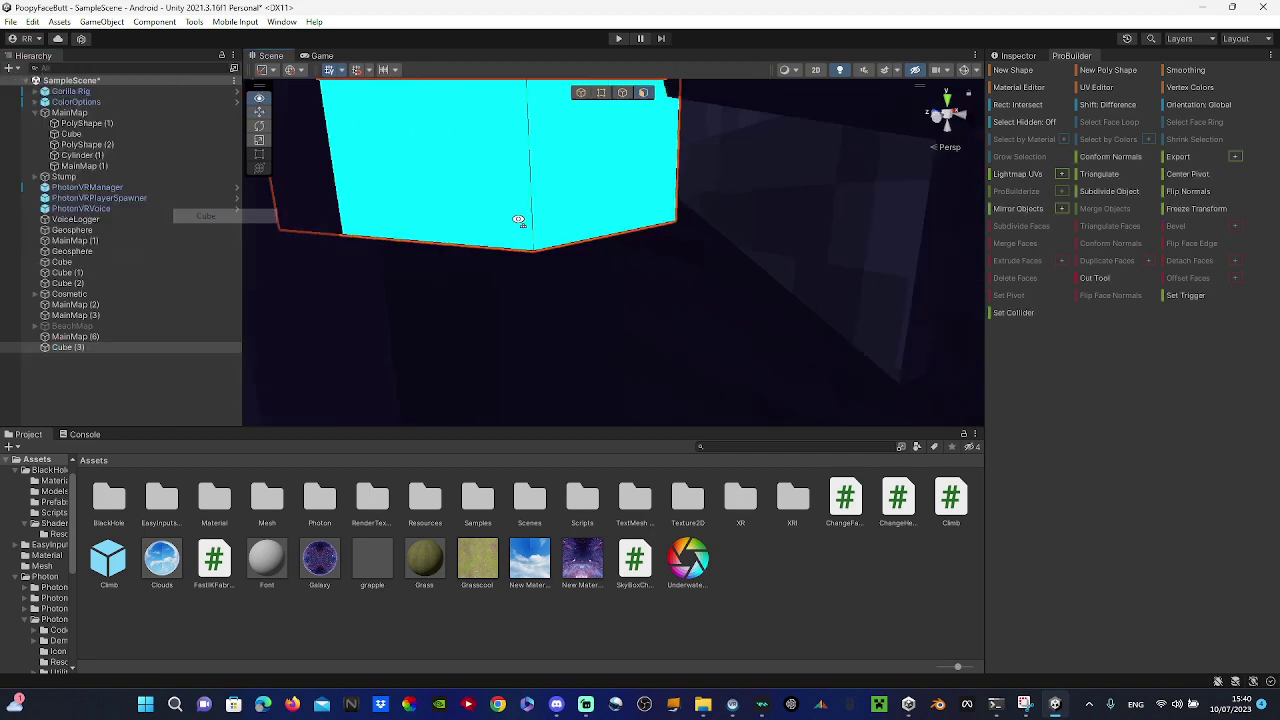
pyautogui.scroll(-5, 608, 128)
pyautogui.click(608, 128)
pyautogui.click(1018, 55)
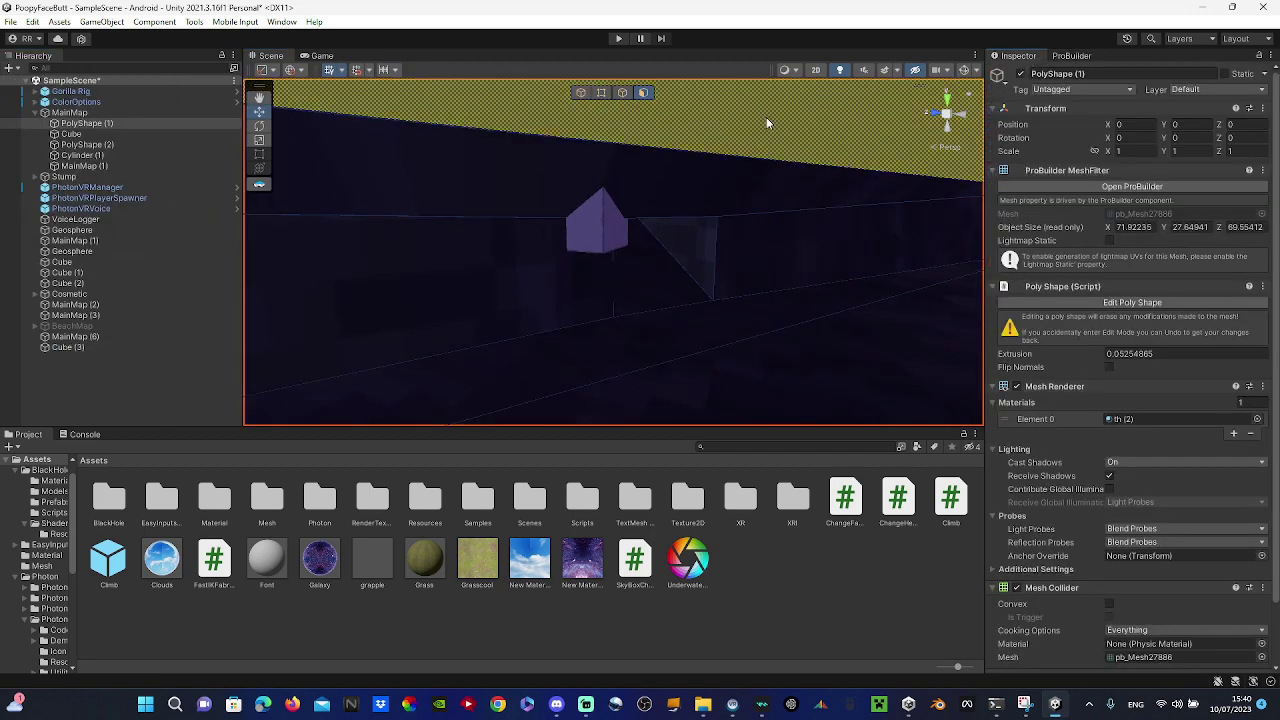
pyautogui.click(608, 231)
pyautogui.press('f')
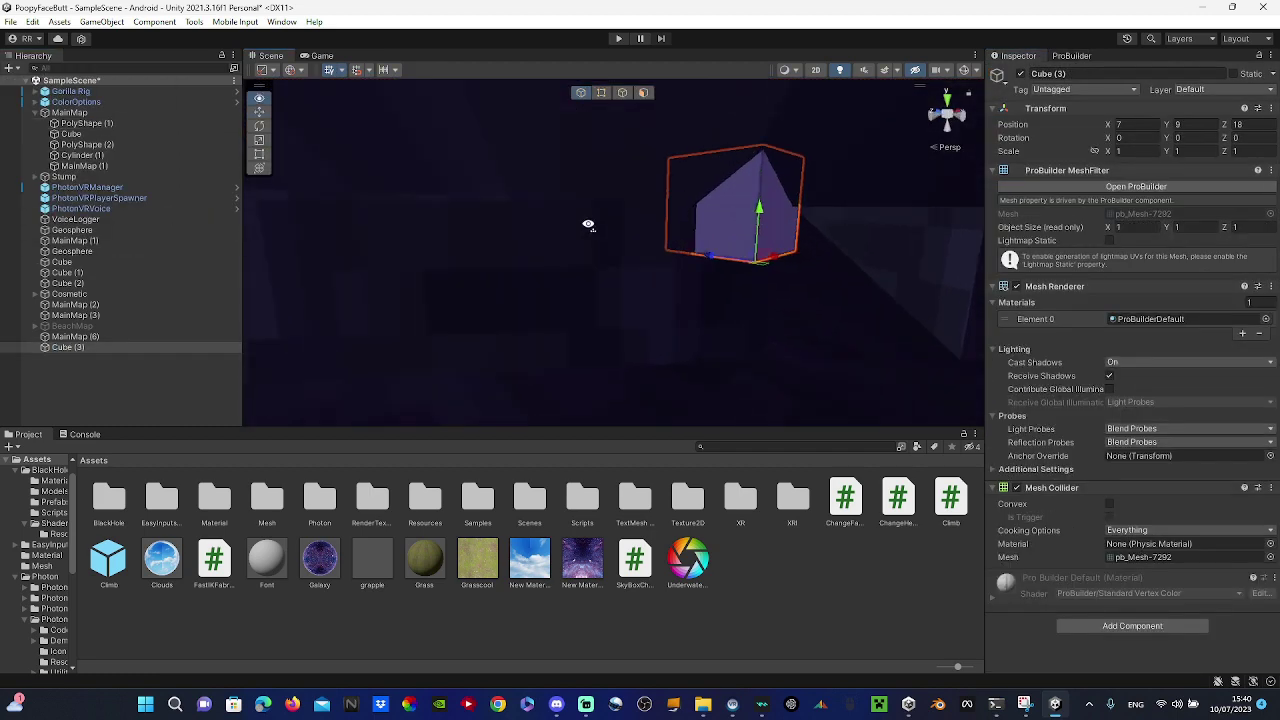
# - Rotate the new cube about its vertical axis and set its Y rotation to 36
pyautogui.moveTo(675, 276); pyautogui.dragTo(702, 247)
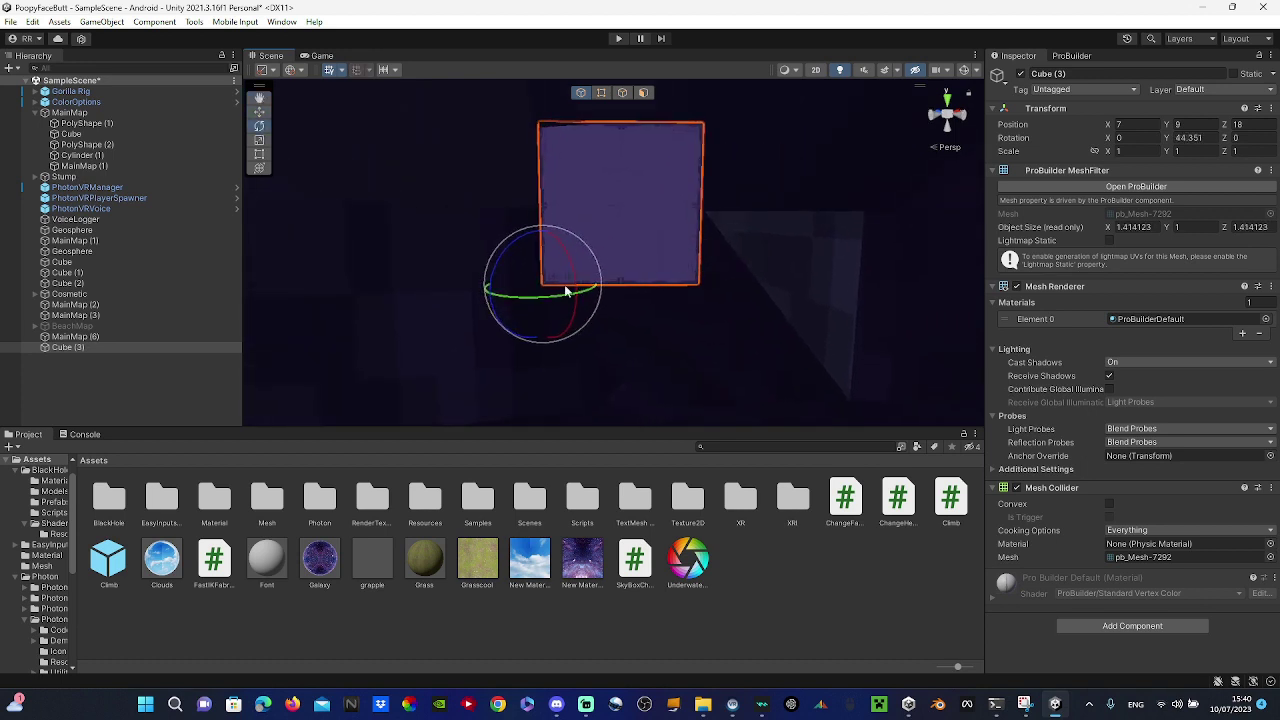
pyautogui.moveTo(565, 291); pyautogui.dragTo(724, 267)
pyautogui.write('30')
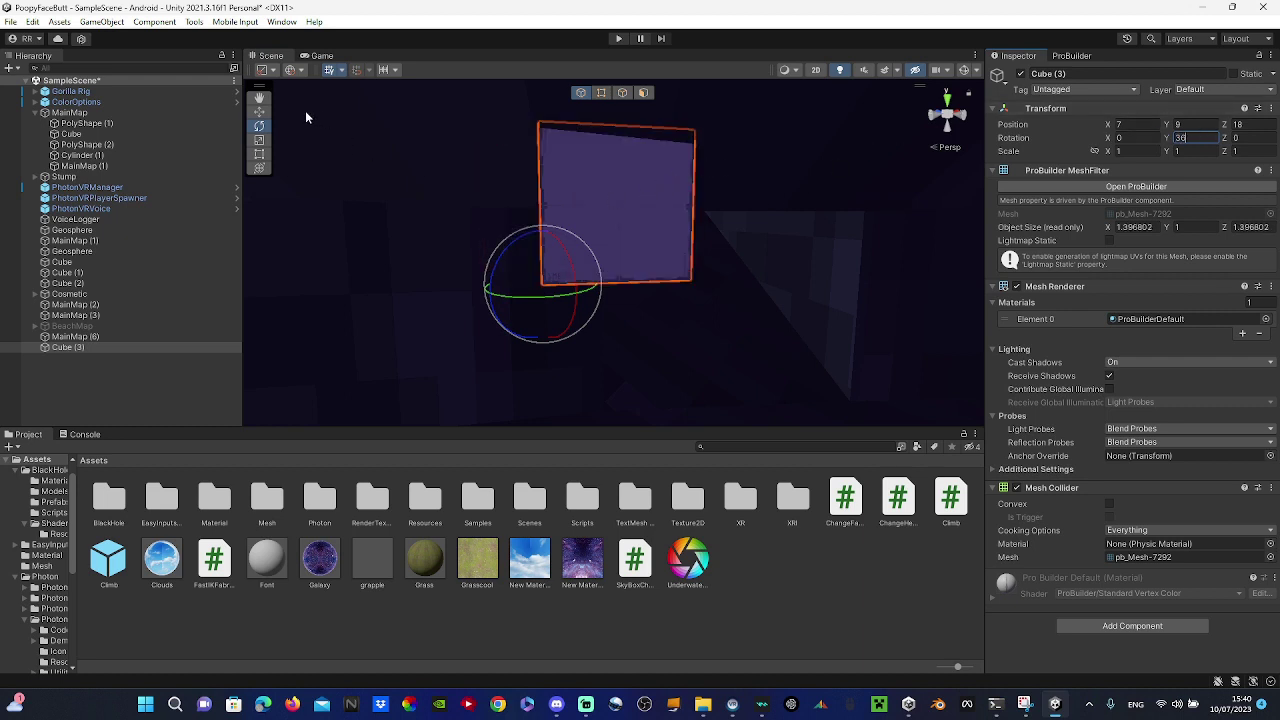
# - Move the cube down toward the cave floor, to about Y 7.69 and Z 18.61
pyautogui.click(260, 113)
pyautogui.moveTo(602, 230); pyautogui.dragTo(623, 276, button='right')
pyautogui.moveTo(632, 267); pyautogui.dragTo(566, 424)
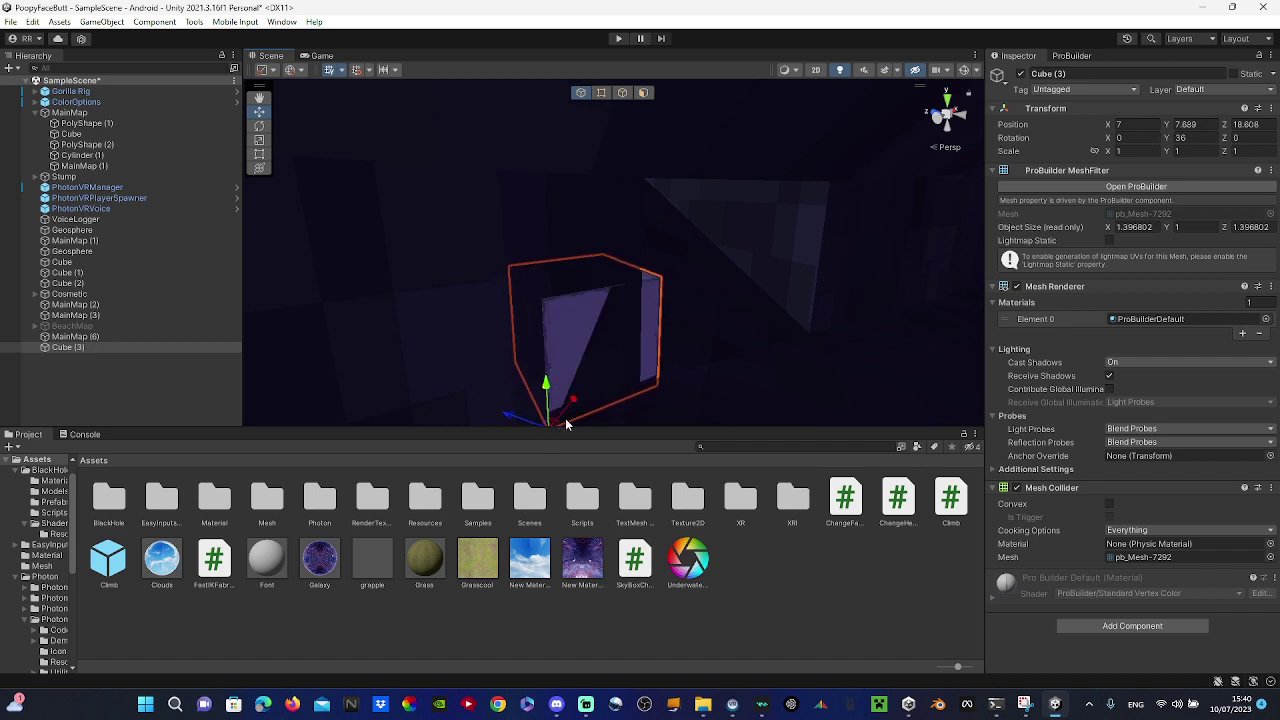
pyautogui.moveTo(650, 295); pyautogui.dragTo(610, 363, button='right')
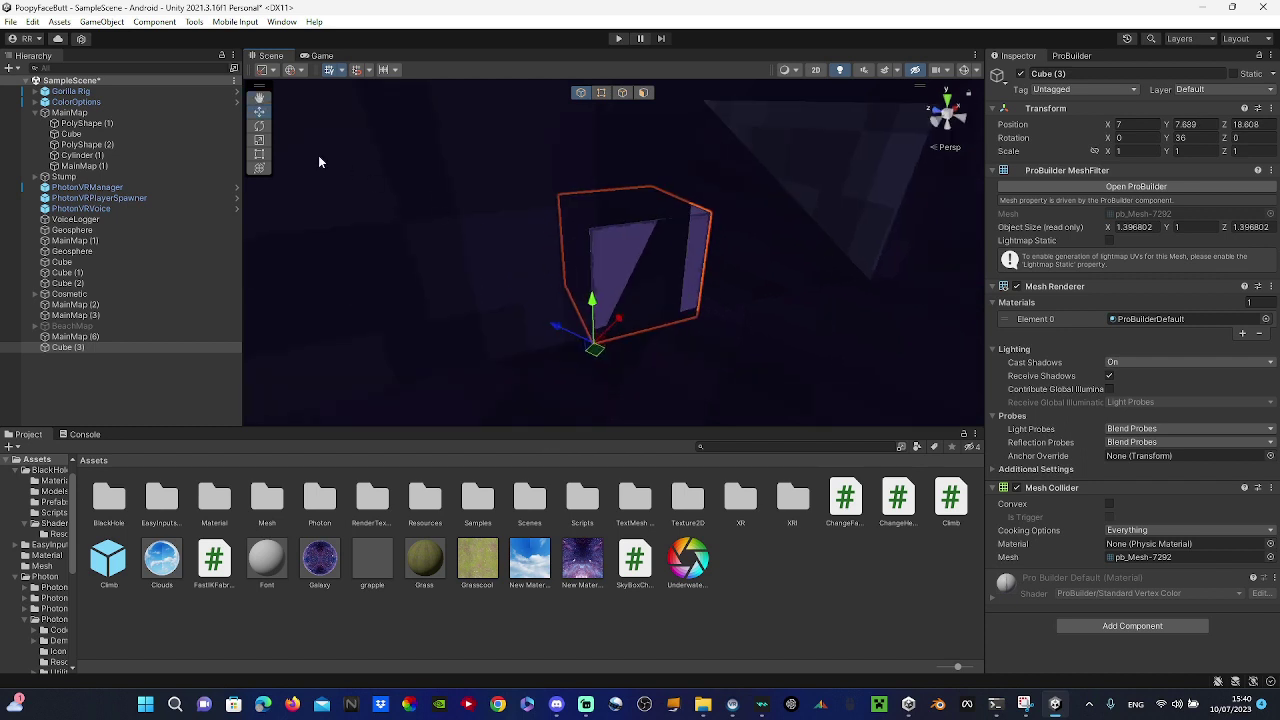
# - Fine-tune the cube's Y rotation to about 37.6 degrees to line it up with the cave wall
pyautogui.click(259, 126)
pyautogui.scroll(5, 617, 300)
pyautogui.moveTo(580, 373); pyautogui.dragTo(580, 366)
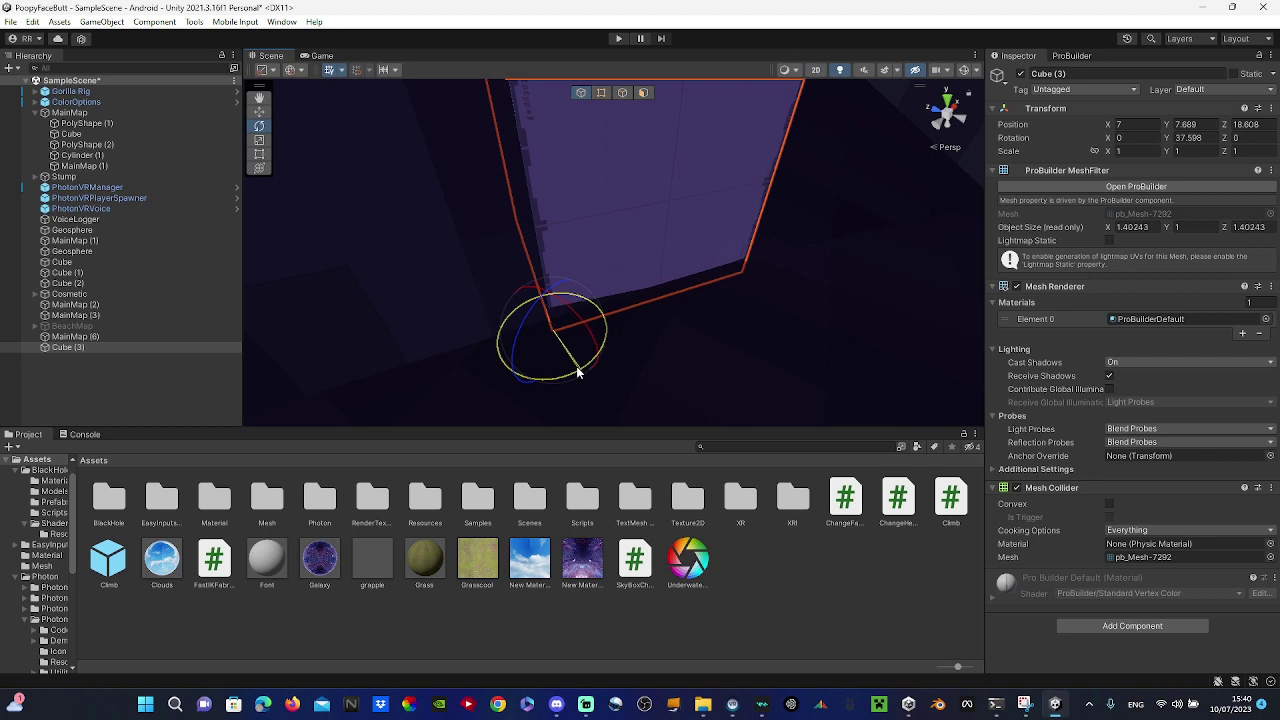
pyautogui.scroll(-5, 580, 366)
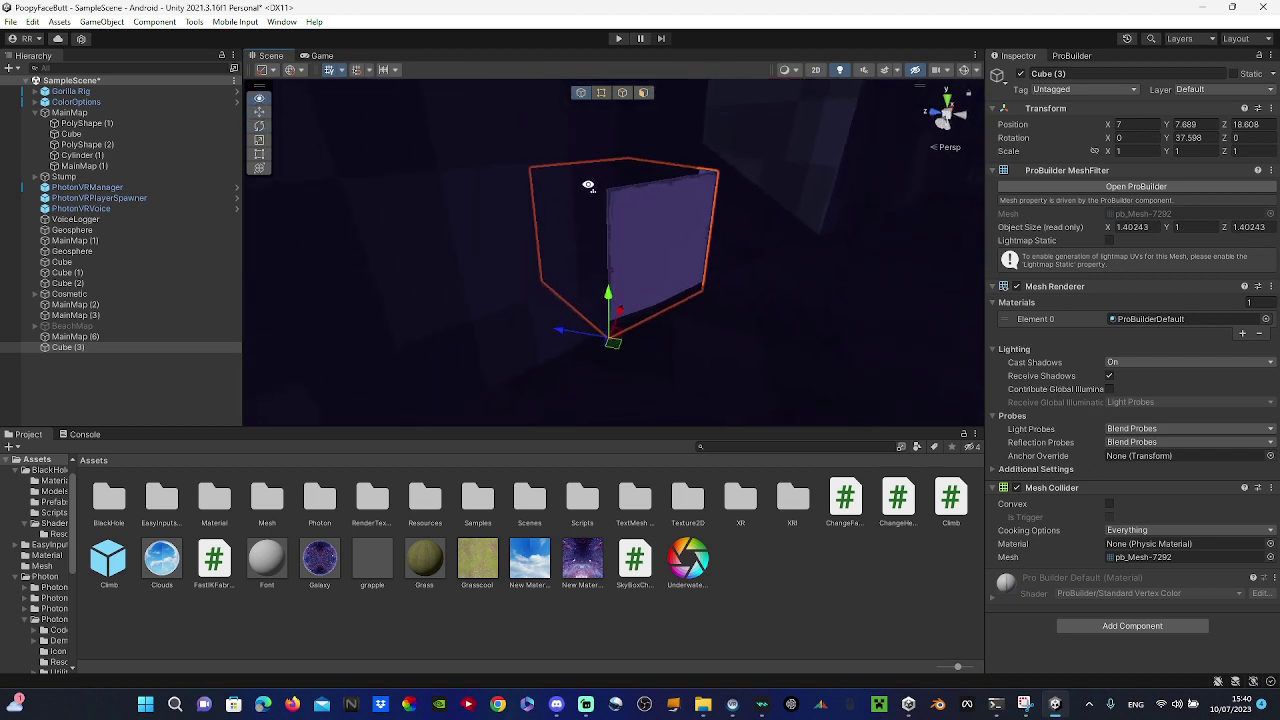
# - Push one side face of the cube inward to thin it into a slab with a footprint of about 0.81 by 0.95
pyautogui.moveTo(588, 185); pyautogui.dragTo(378, 190, button='right')
pyautogui.click(603, 241)
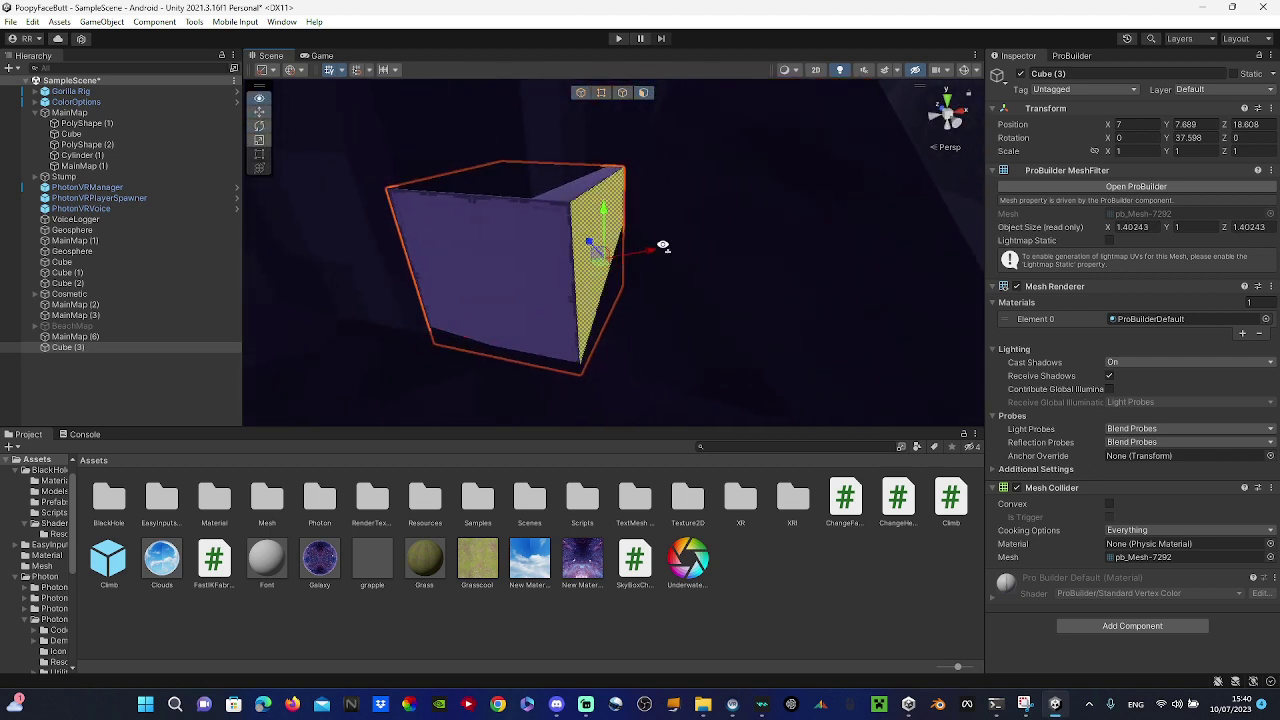
pyautogui.moveTo(663, 246); pyautogui.dragTo(760, 282, button='right')
pyautogui.moveTo(702, 266); pyautogui.dragTo(620, 256)
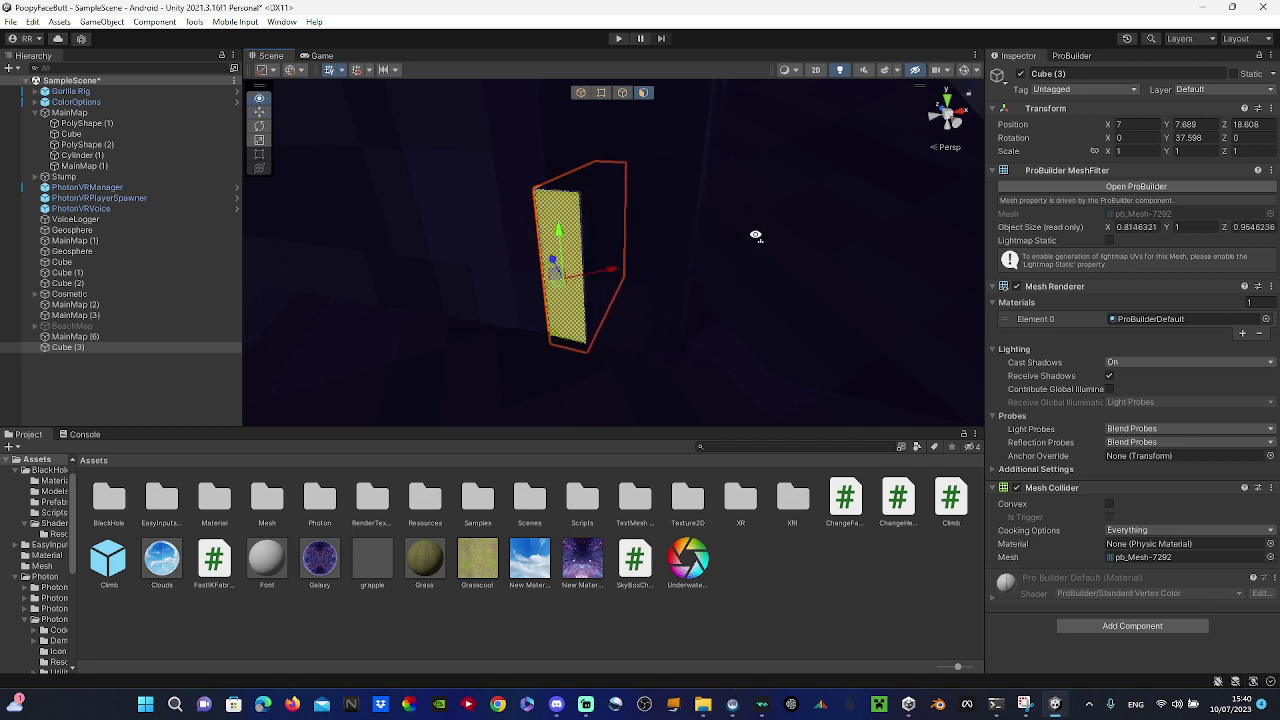
# - Raise the slab's top face toward the cave ceiling, making it about 3.68 units tall
pyautogui.moveTo(755, 235); pyautogui.dragTo(604, 240, button='right')
pyautogui.moveTo(620, 52); pyautogui.dragTo(620, 49)
pyautogui.moveTo(664, 178); pyautogui.dragTo(624, 187, button='right')
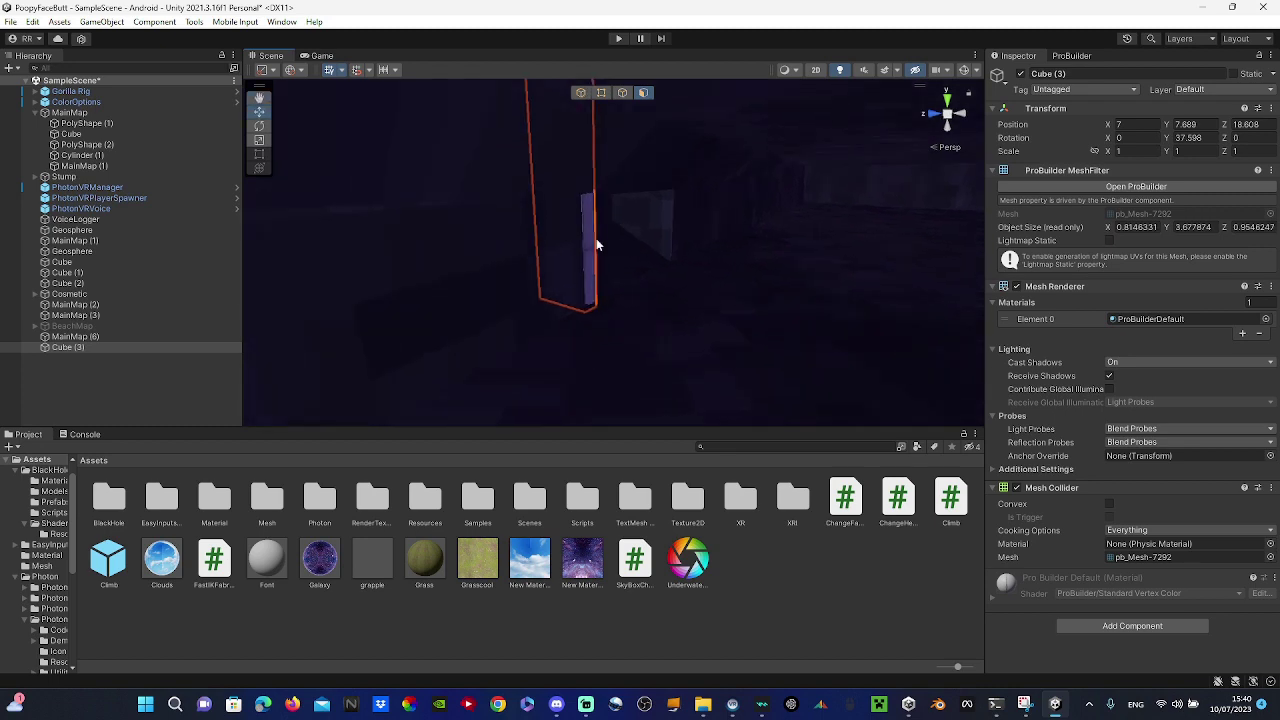
# - Select the slab's narrow side face and pull it across the cave floor to stretch the slab into a long wall
pyautogui.click(588, 237)
pyautogui.moveTo(592, 237); pyautogui.dragTo(790, 215, button='right')
pyautogui.click(1067, 55)
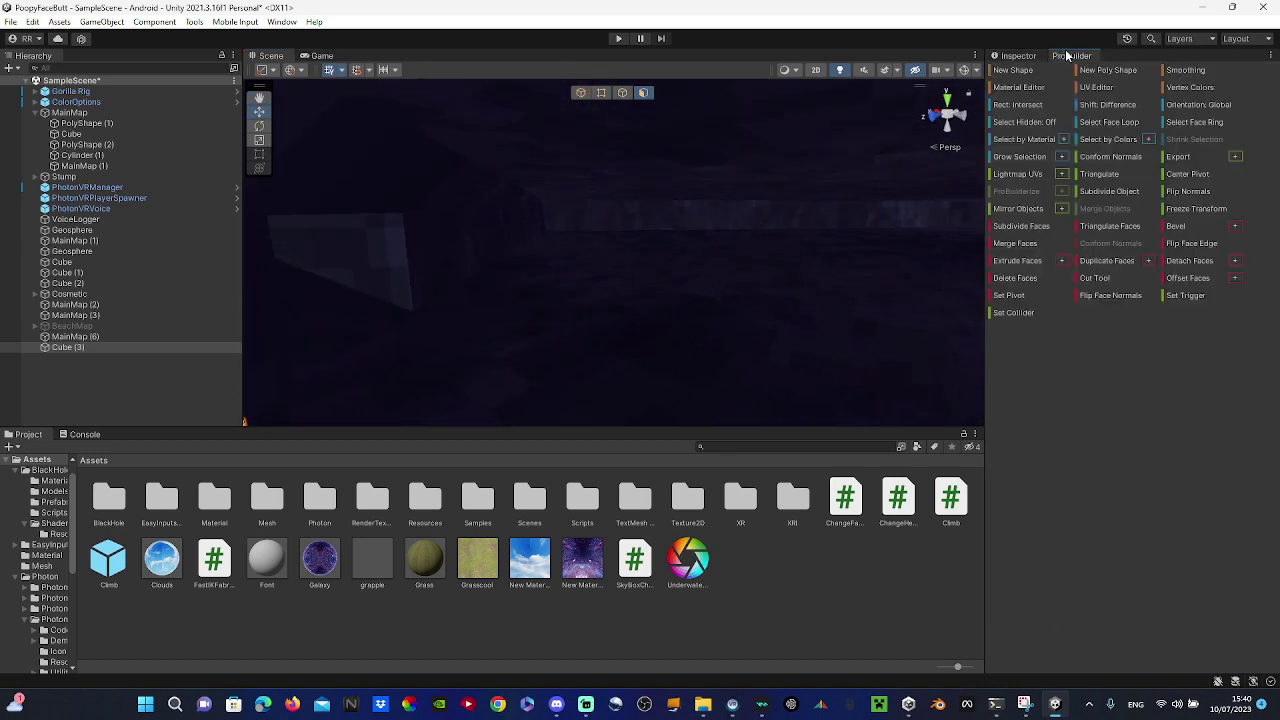
pyautogui.moveTo(659, 161); pyautogui.dragTo(1155, 218, button='right')
pyautogui.moveTo(566, 184); pyautogui.dragTo(640, 204, button='right')
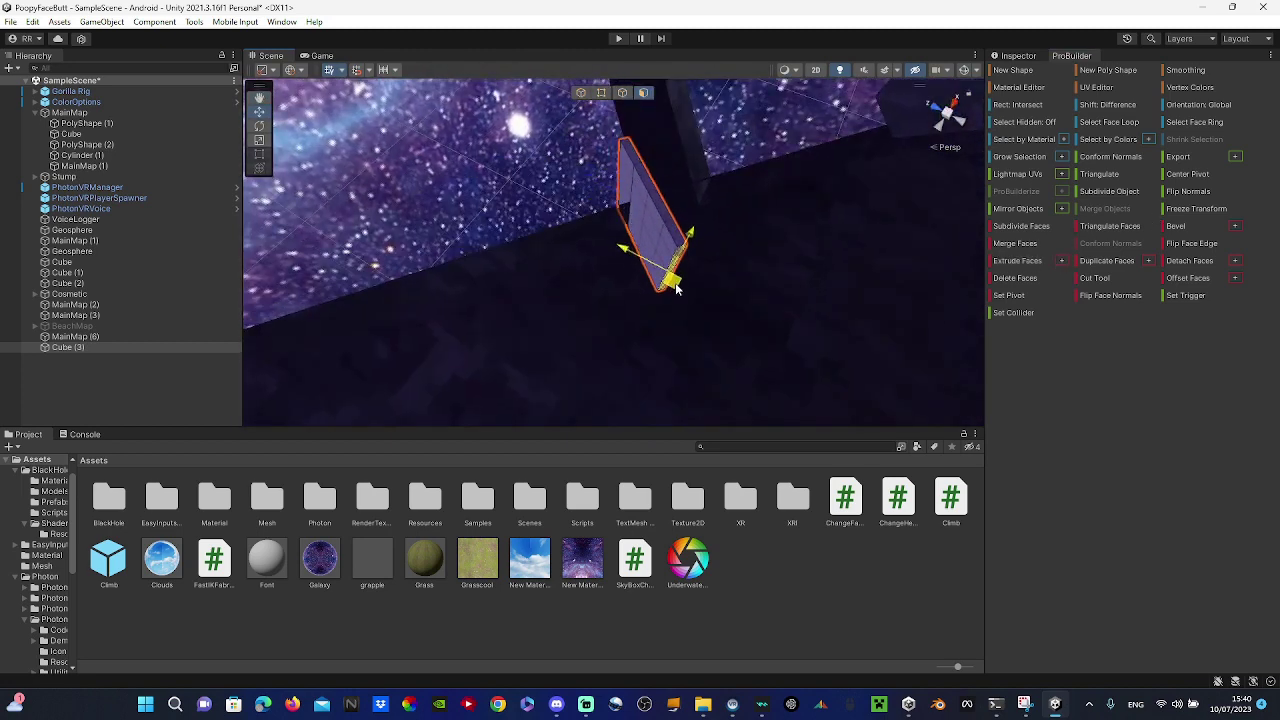
pyautogui.moveTo(676, 288); pyautogui.dragTo(938, 252, button='right')
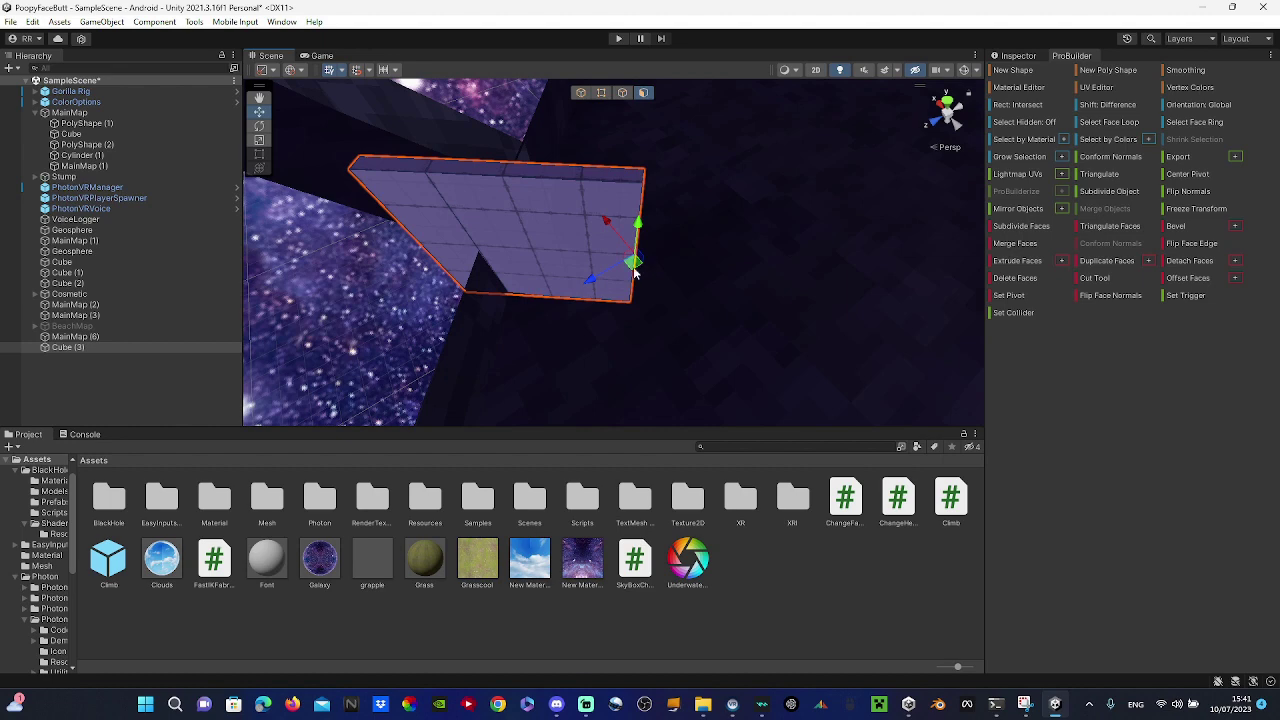
pyautogui.moveTo(635, 272); pyautogui.dragTo(890, 277)
pyautogui.moveTo(793, 287); pyautogui.dragTo(799, 292, button='right')
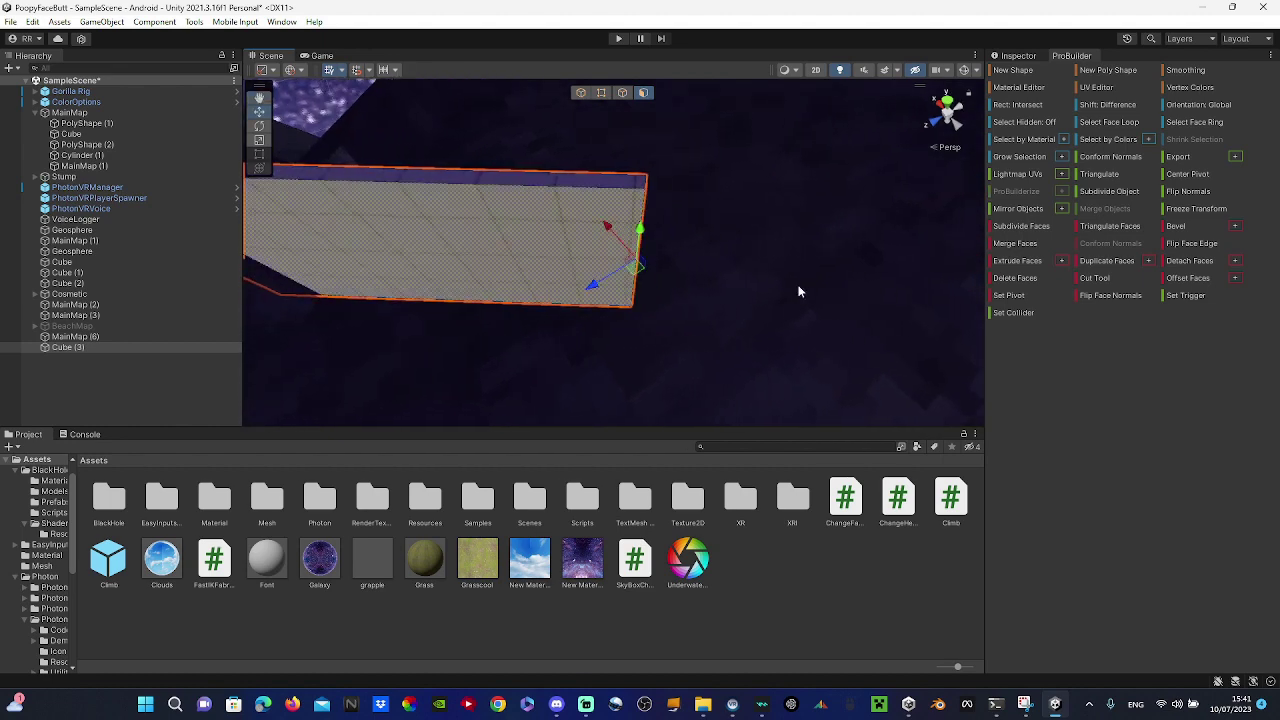
pyautogui.moveTo(655, 271); pyautogui.dragTo(663, 298)
# - Extrude the far end face of the long wall to start another wall segment
pyautogui.moveTo(790, 290); pyautogui.dragTo(899, 281, button='right')
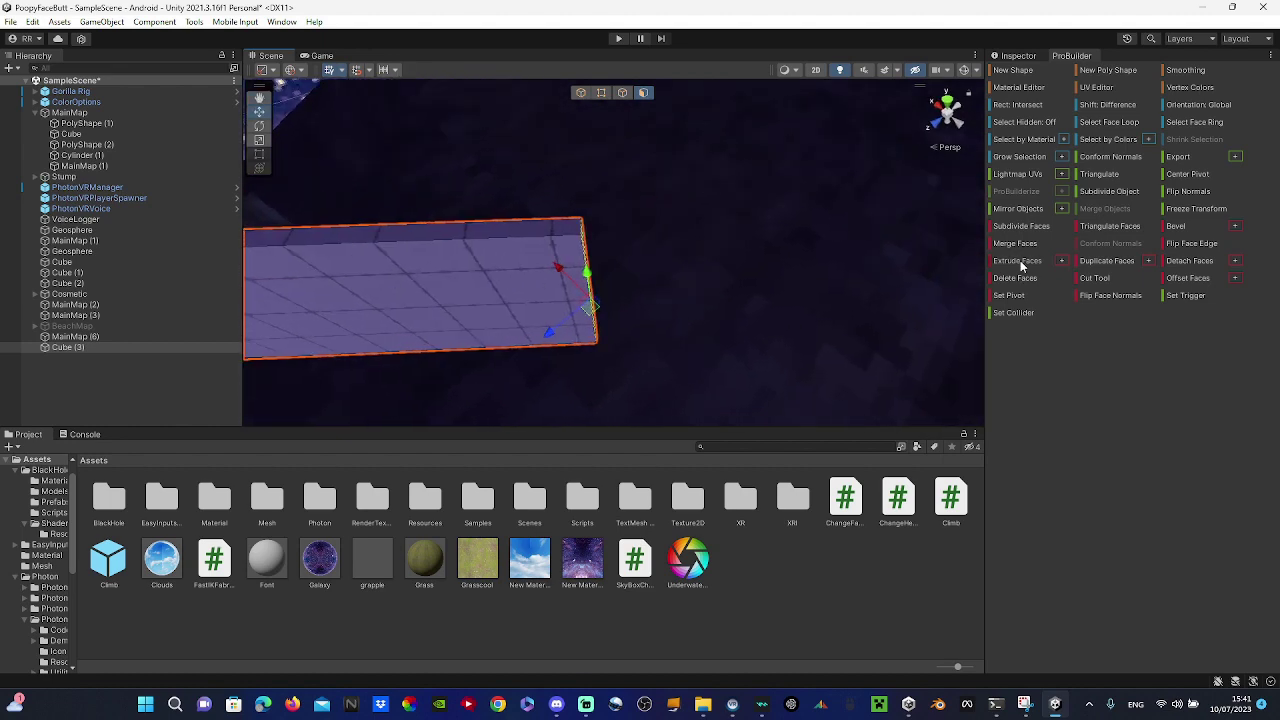
pyautogui.moveTo(799, 241); pyautogui.dragTo(410, 252, button='right')
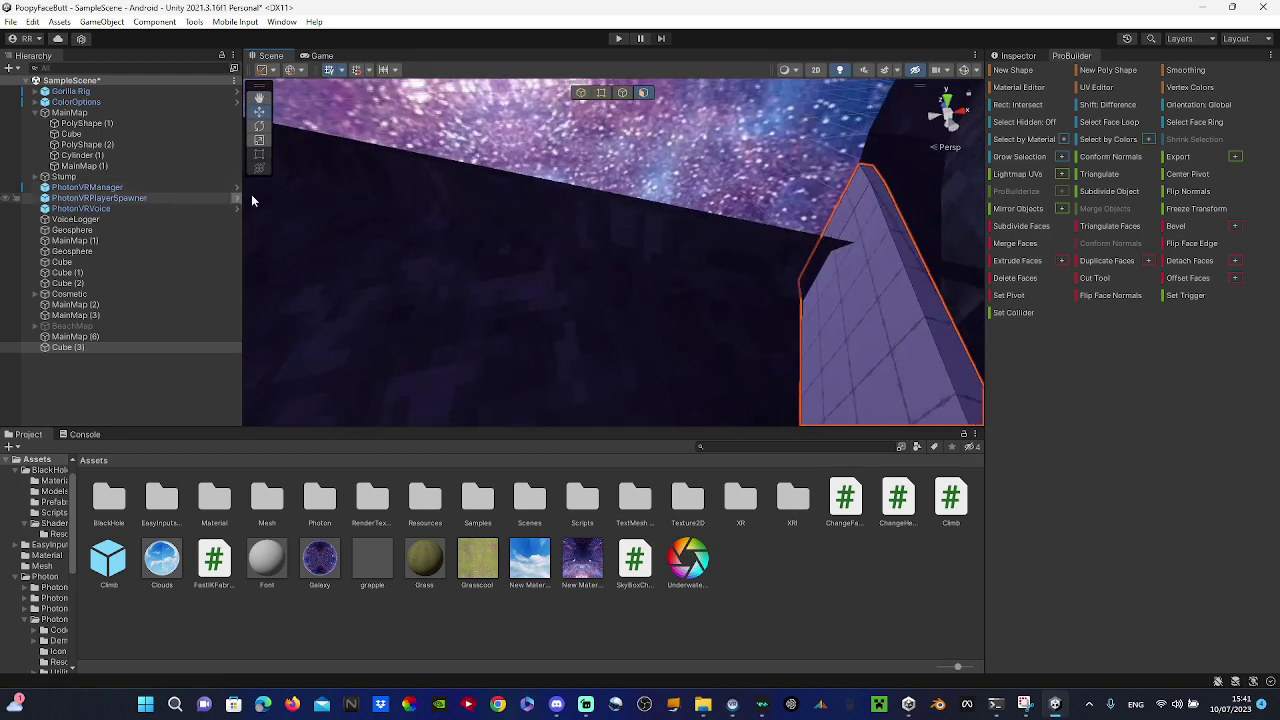
pyautogui.moveTo(251, 200); pyautogui.dragTo(968, 288, button='right')
pyautogui.click(1022, 265)
pyautogui.moveTo(558, 226); pyautogui.dragTo(633, 273, button='right')
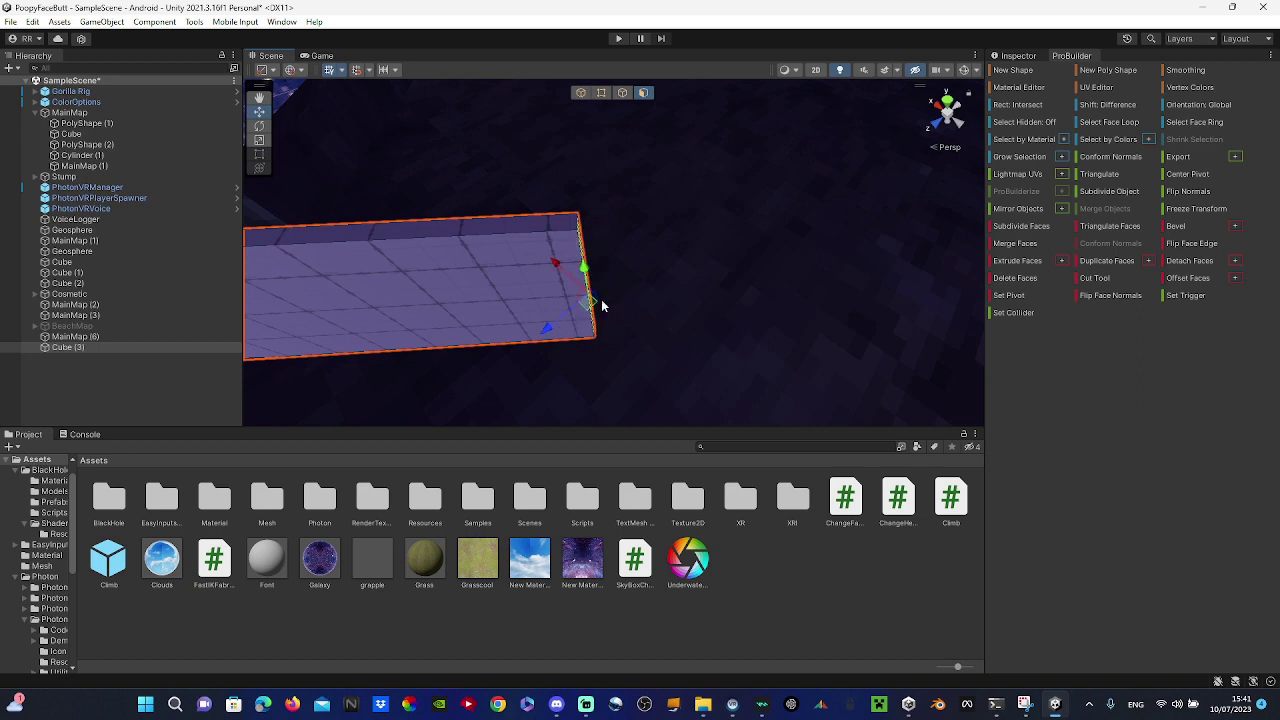
pyautogui.moveTo(603, 306); pyautogui.dragTo(752, 258, button='right')
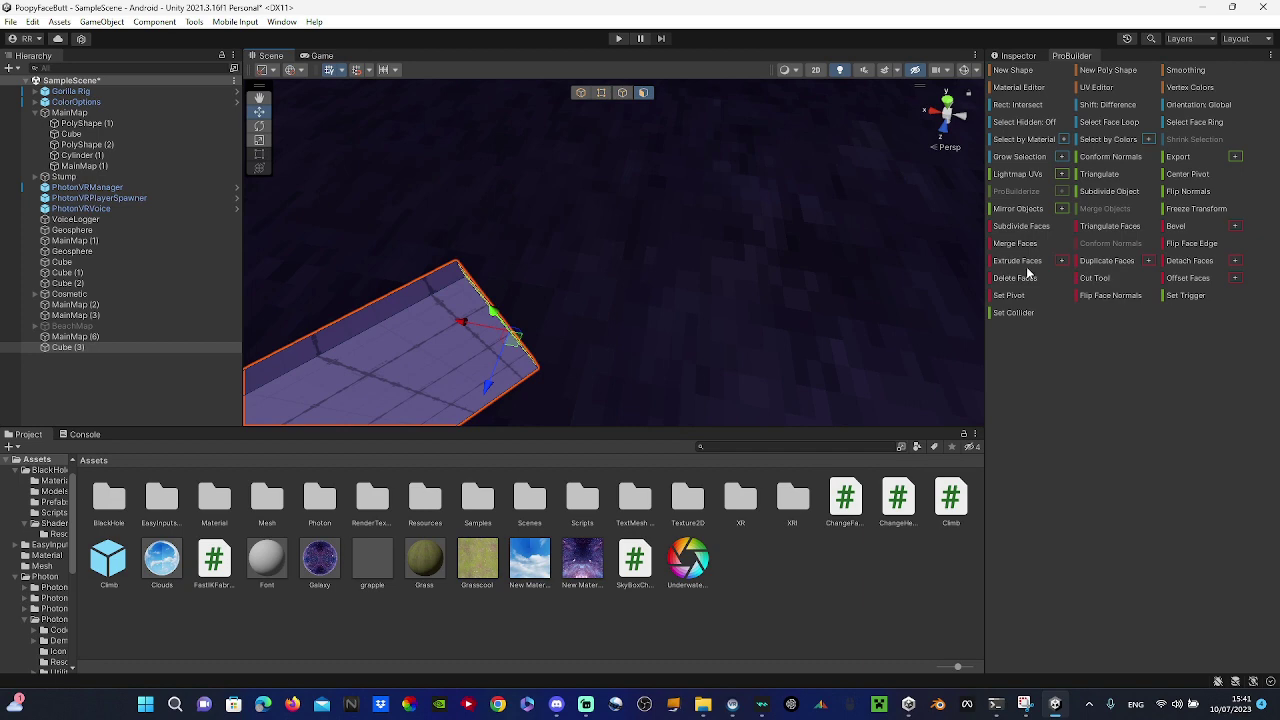
pyautogui.moveTo(940, 260); pyautogui.dragTo(548, 314, button='right')
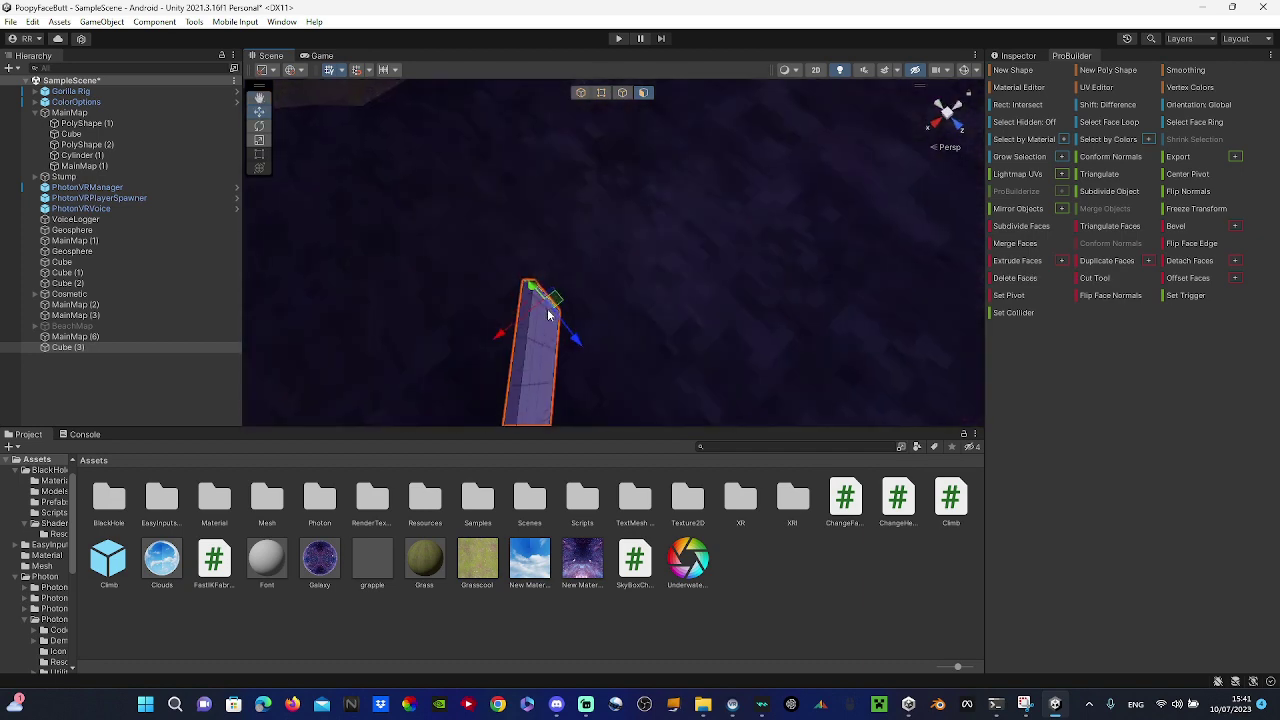
# - Extrude the long wall's end face and move it across the cave floor to form a second segment at an angle
pyautogui.moveTo(851, 311); pyautogui.dragTo(946, 233, button='right')
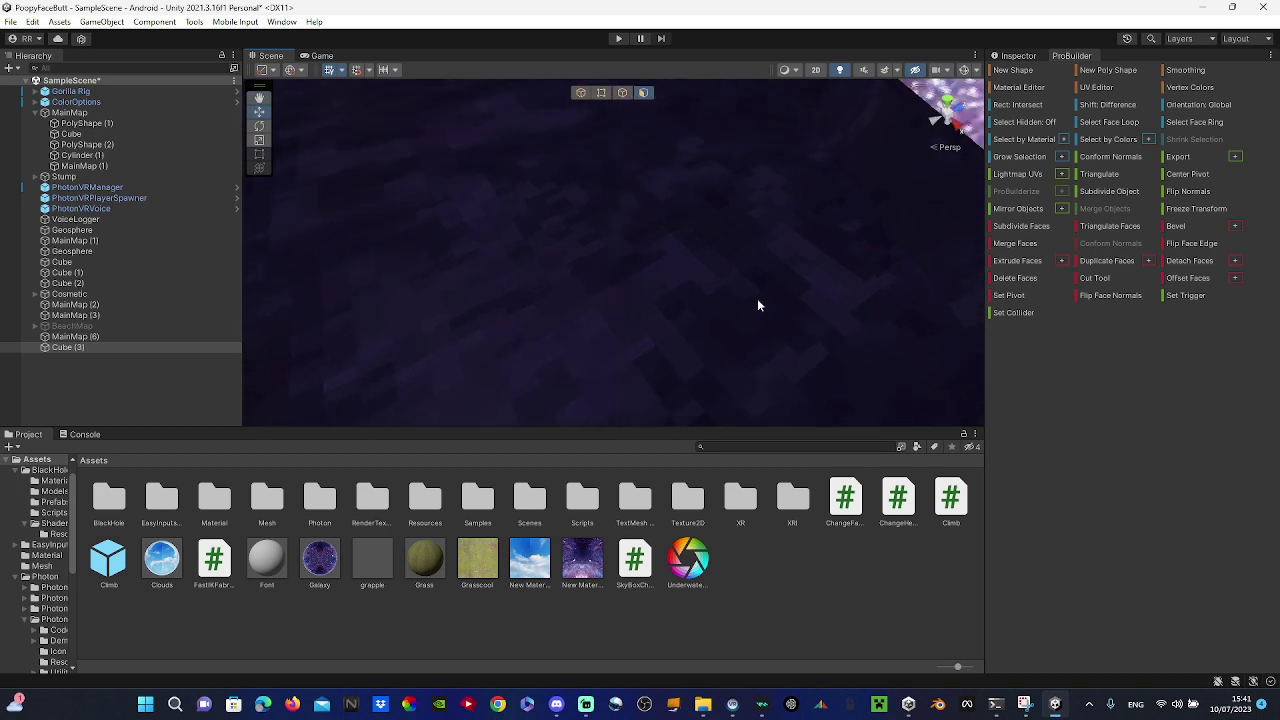
pyautogui.moveTo(757, 305); pyautogui.dragTo(387, 396, button='right')
pyautogui.moveTo(567, 248); pyautogui.dragTo(478, 212, button='right')
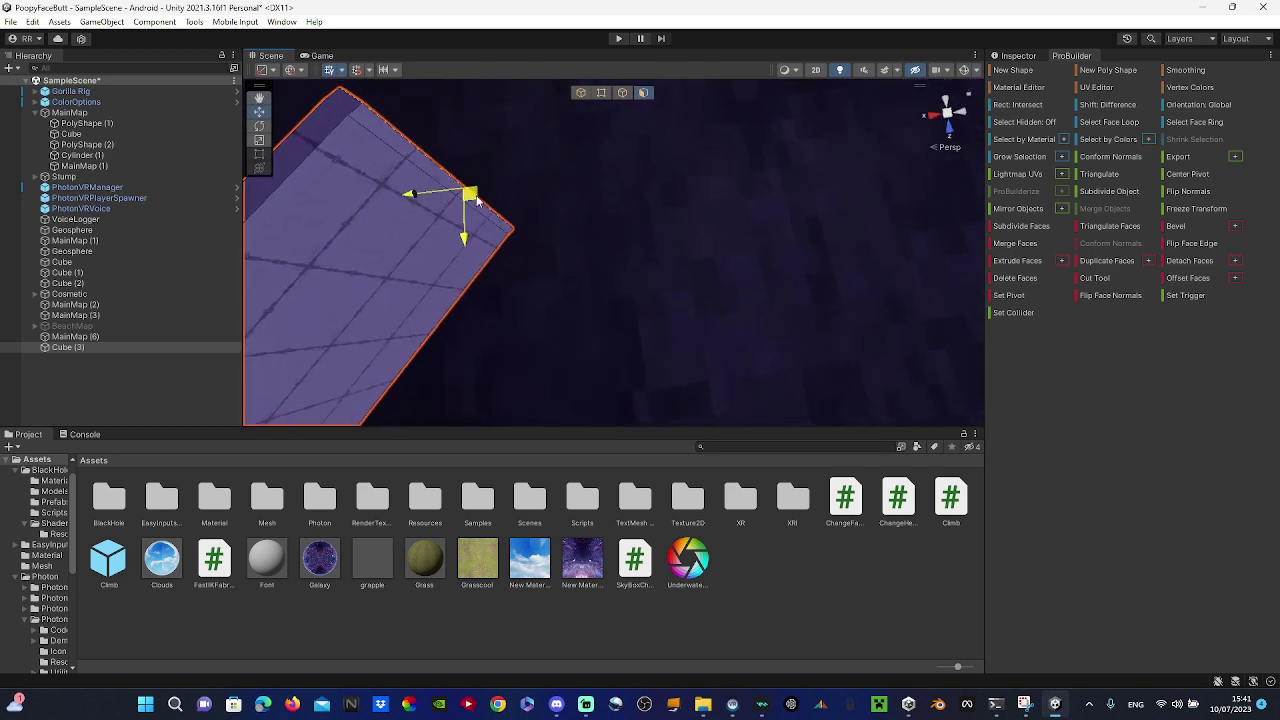
pyautogui.click(494, 208)
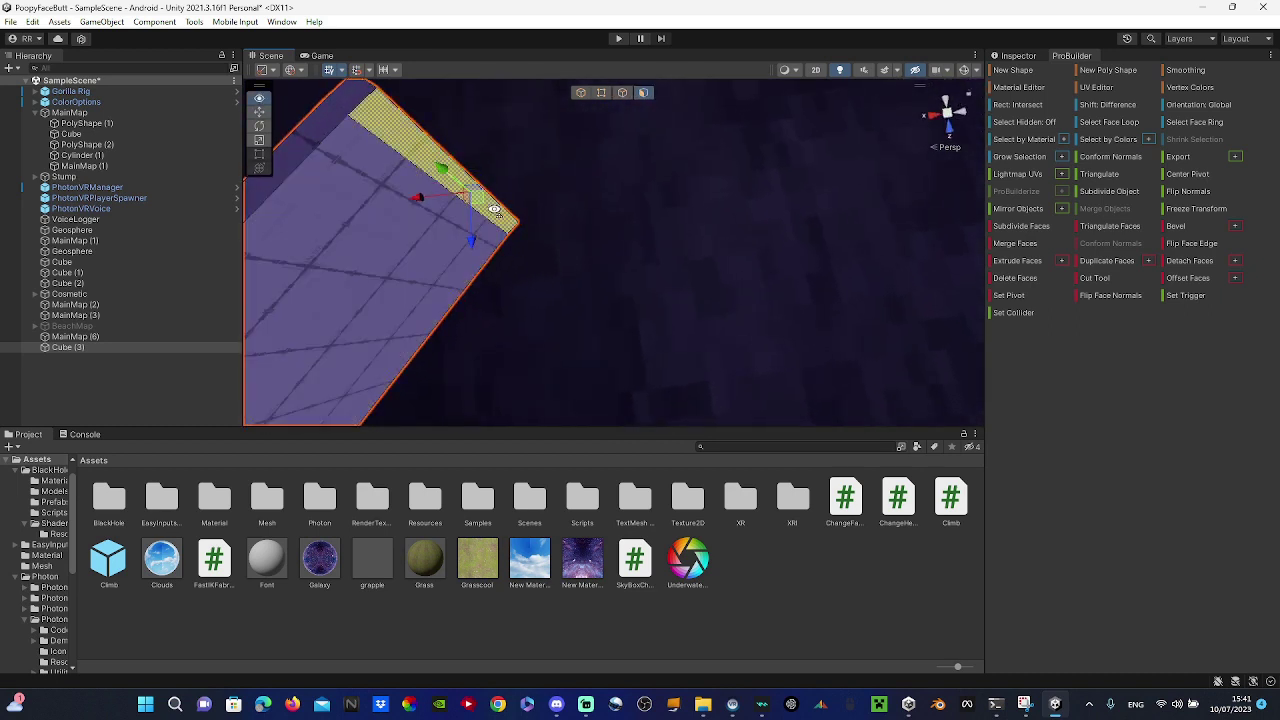
pyautogui.moveTo(494, 208); pyautogui.dragTo(554, 177, button='right')
pyautogui.click(1036, 264)
pyautogui.keyDown('alt'); pyautogui.moveTo(560, 320); pyautogui.dragTo(694, 252); pyautogui.keyUp('alt')
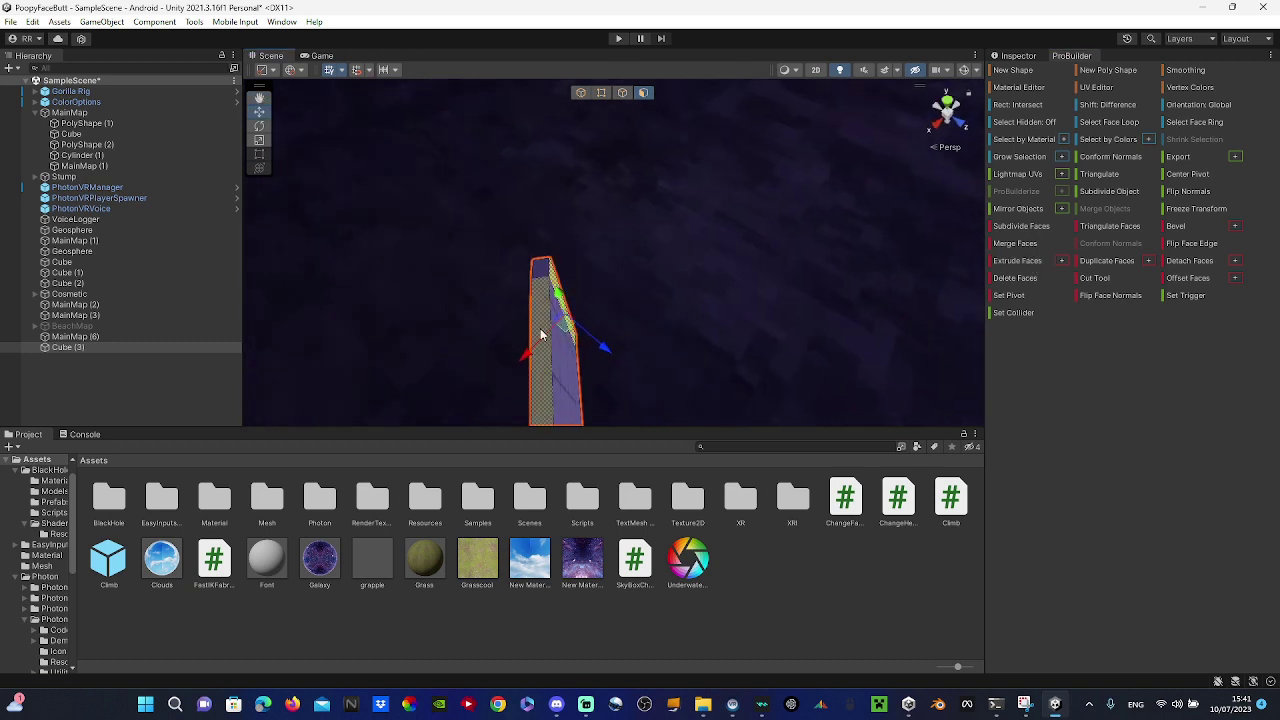
pyautogui.moveTo(565, 328); pyautogui.dragTo(815, 256)
pyautogui.moveTo(620, 290)
pyautogui.mouseDown(button='right')
pyautogui.moveTo(686, 283)
pyautogui.moveTo(608, 268)
pyautogui.mouseUp(button='right')
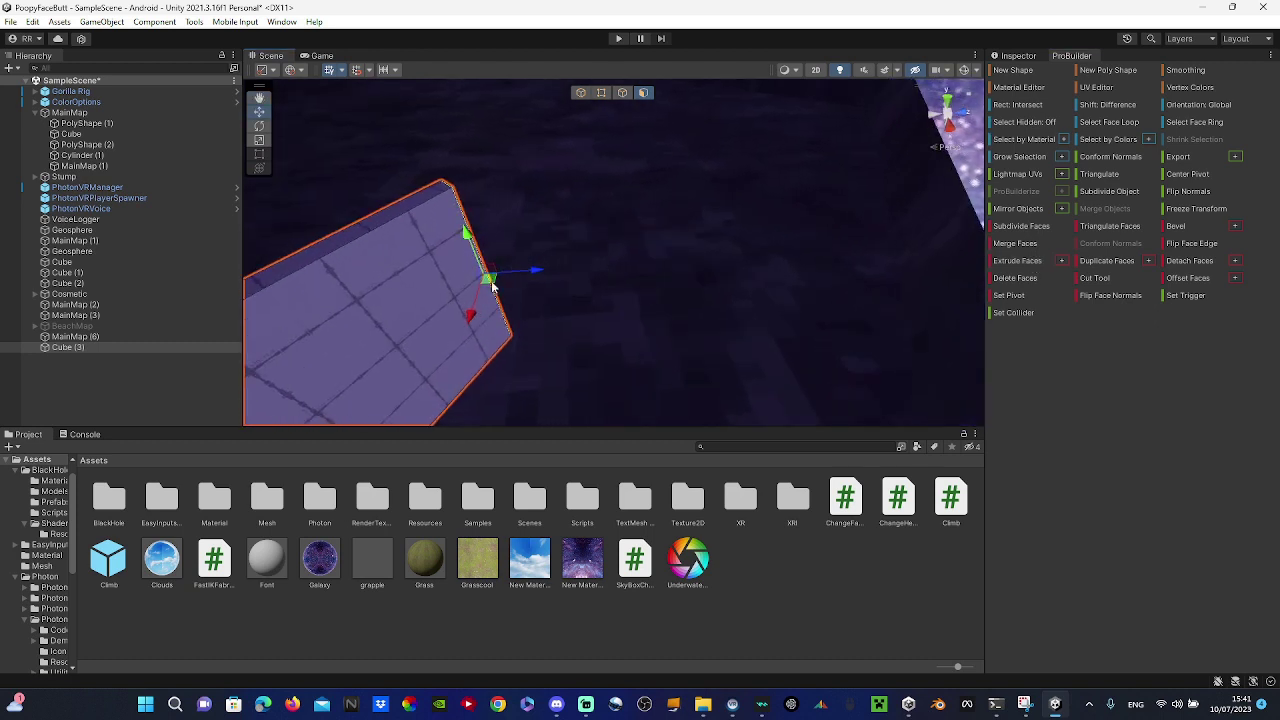
pyautogui.moveTo(488, 281); pyautogui.dragTo(593, 214)
pyautogui.moveTo(592, 213); pyautogui.dragTo(970, 235, button='right')
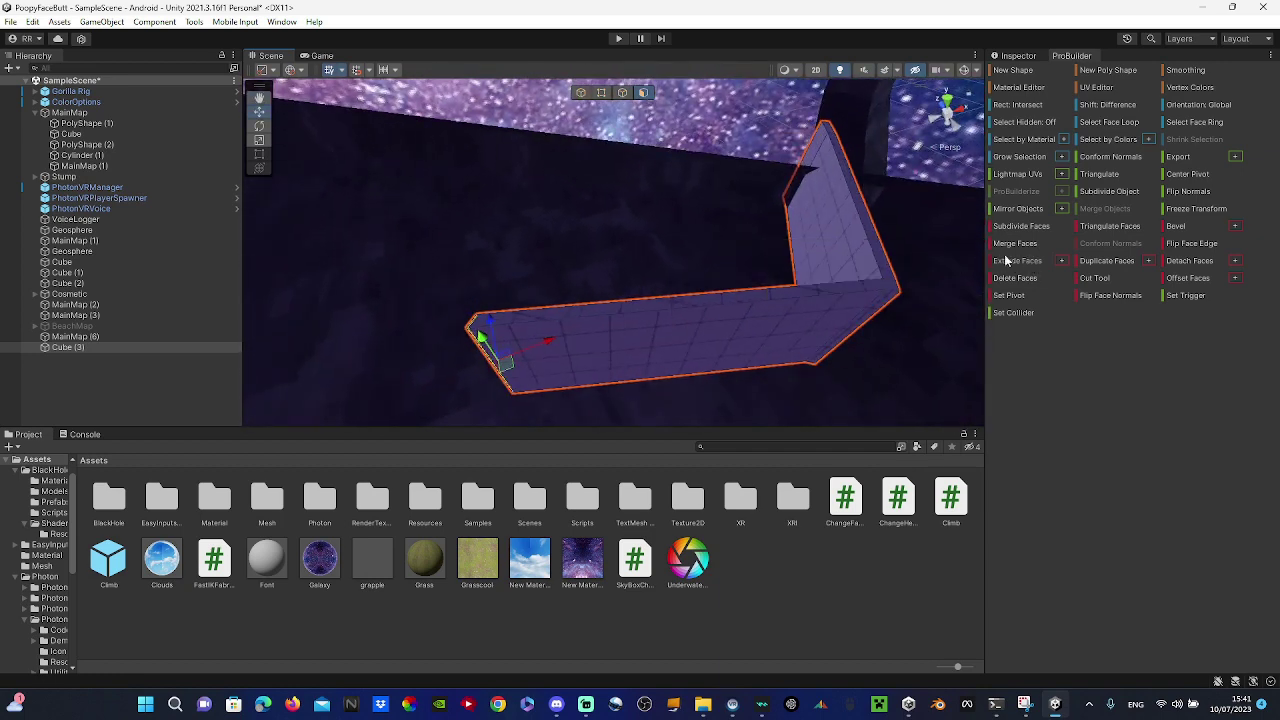
# - Pull the newly extruded end face farther across the cave floor to form a third segment bending the other way
pyautogui.moveTo(590, 281); pyautogui.dragTo(645, 312, button='right')
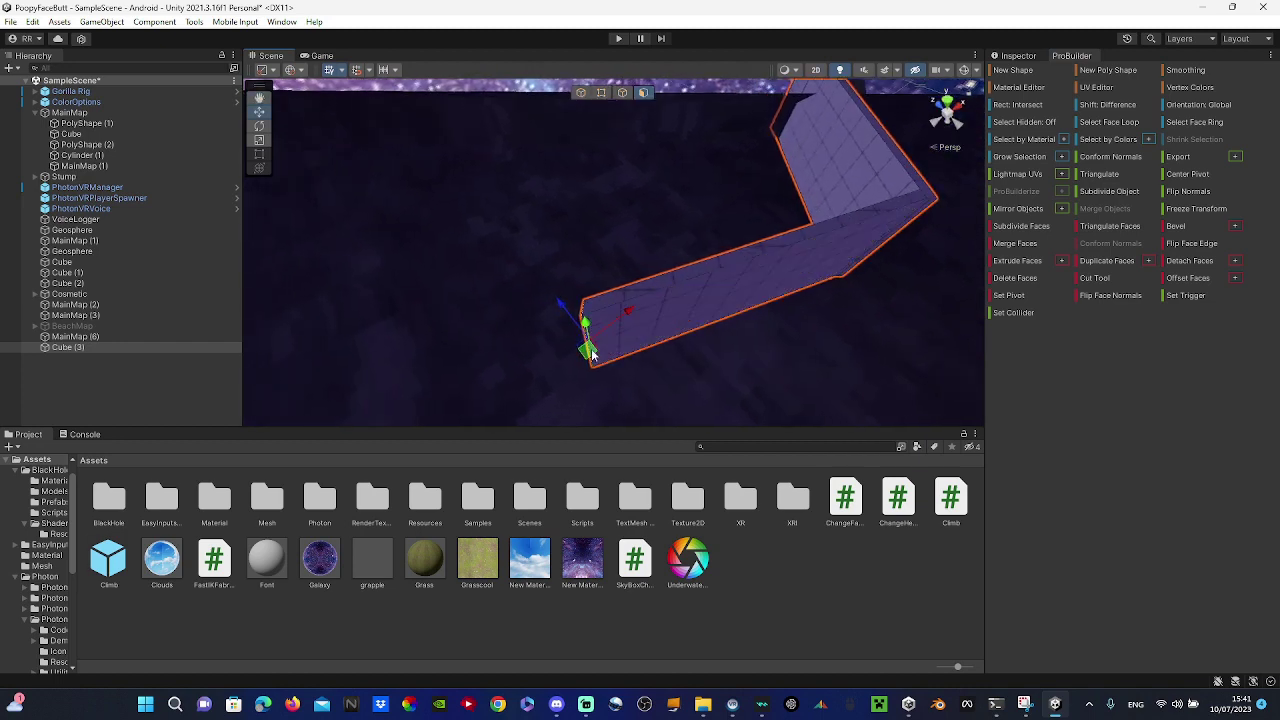
pyautogui.moveTo(588, 347); pyautogui.dragTo(394, 260)
pyautogui.moveTo(820, 266)
pyautogui.mouseDown(button='right')
pyautogui.moveTo(829, 260)
pyautogui.moveTo(808, 246)
pyautogui.mouseUp(button='right')
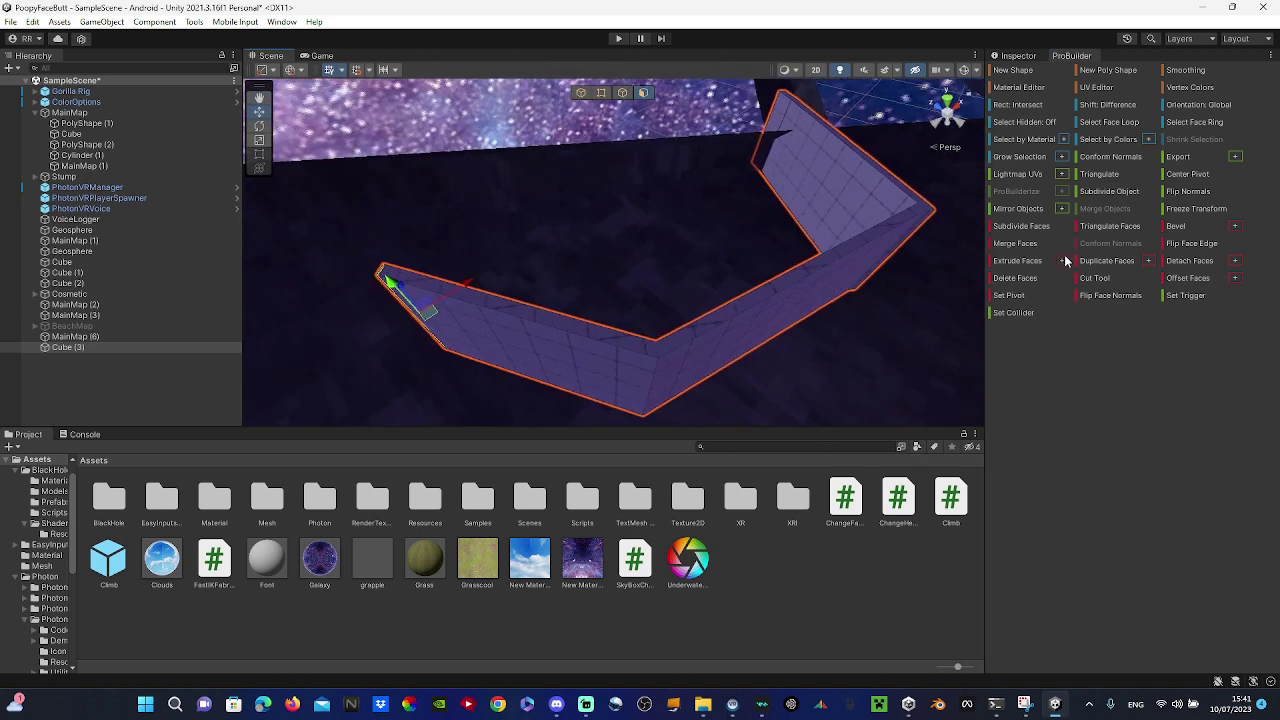
# - Extrude the wall's end face into further zigzag segments across the cave floor and rotate the last end face
pyautogui.click(1010, 262)
pyautogui.moveTo(690, 212); pyautogui.dragTo(558, 257, button='right')
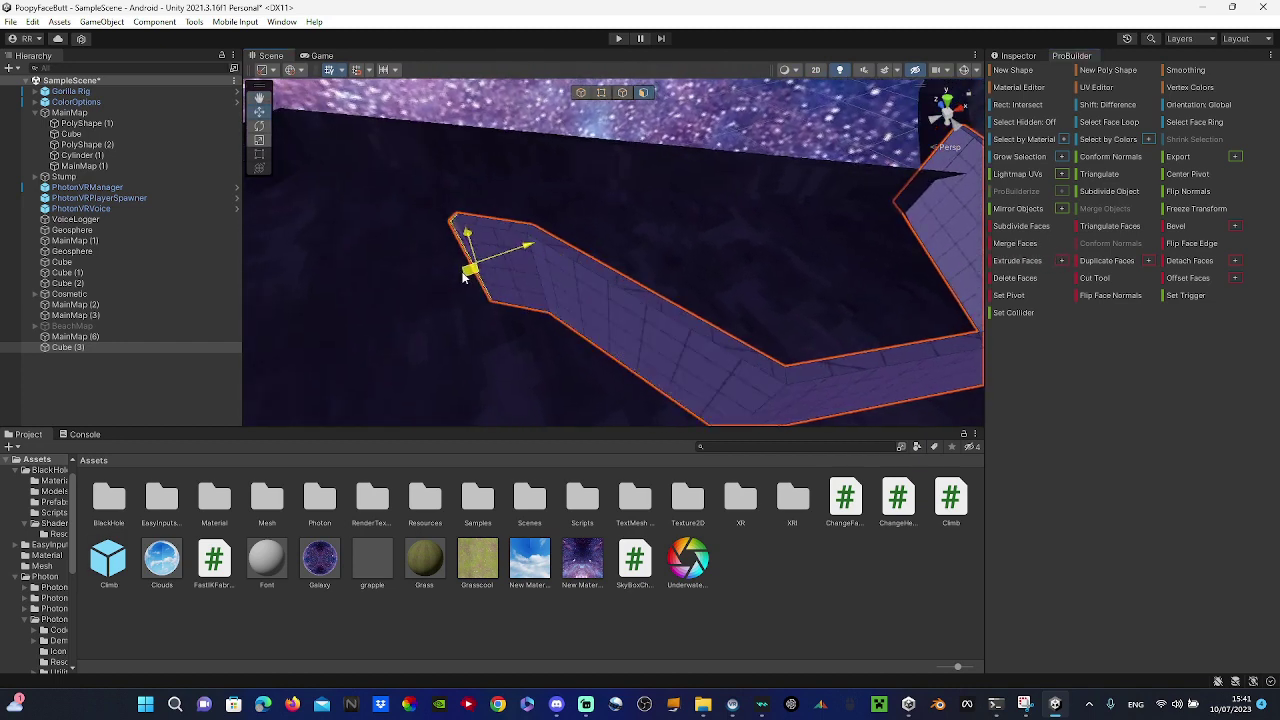
pyautogui.moveTo(380, 291); pyautogui.dragTo(730, 262, button='right')
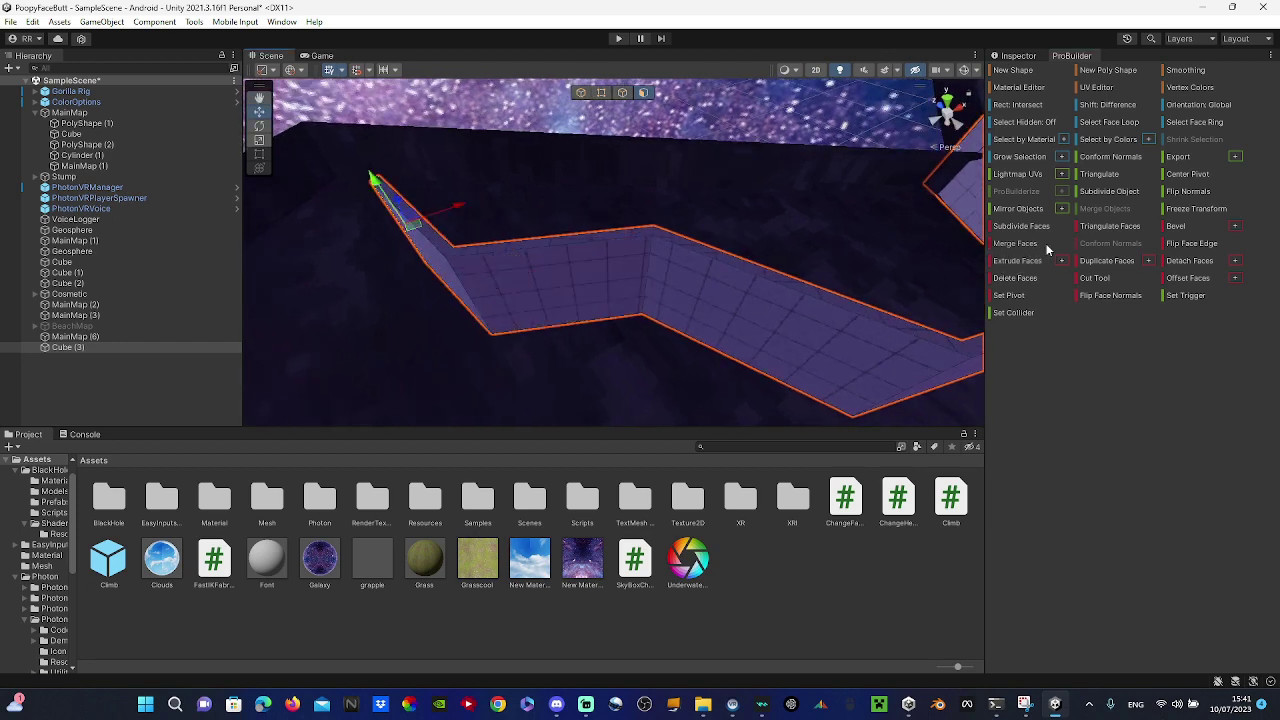
pyautogui.moveTo(631, 249); pyautogui.dragTo(231, 122, button='right')
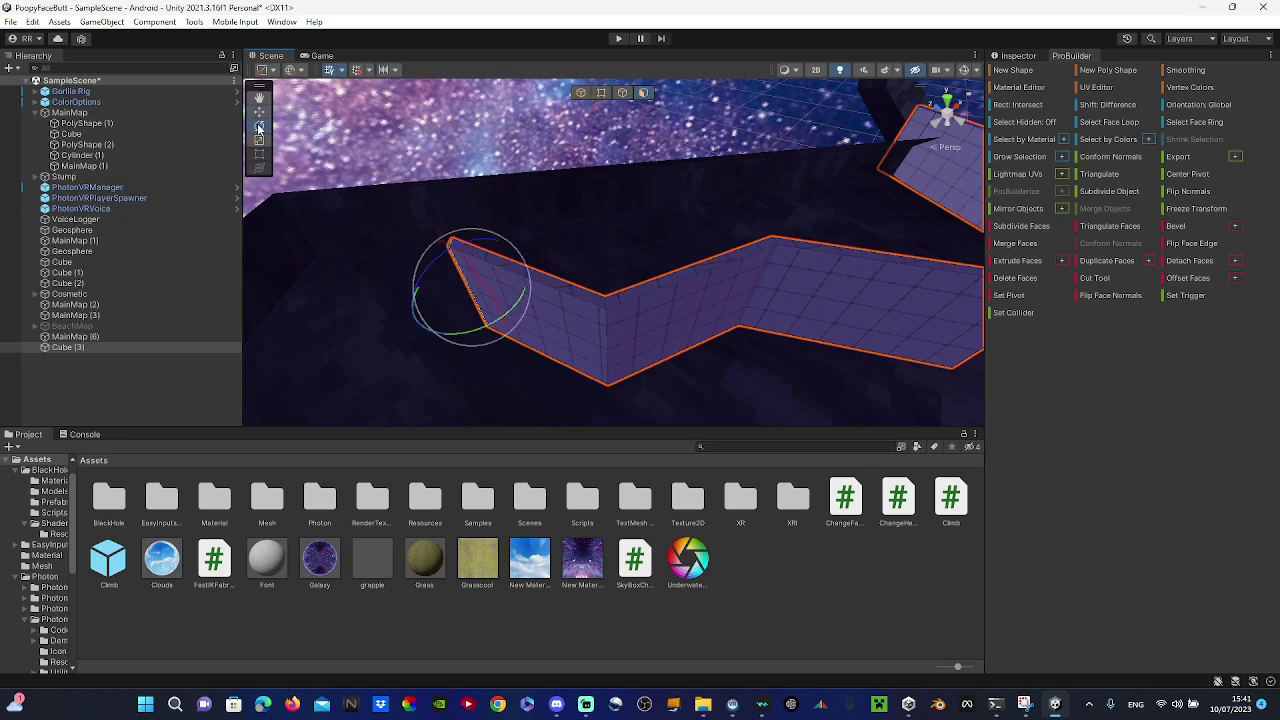
pyautogui.moveTo(419, 337); pyautogui.dragTo(760, 289, button='right')
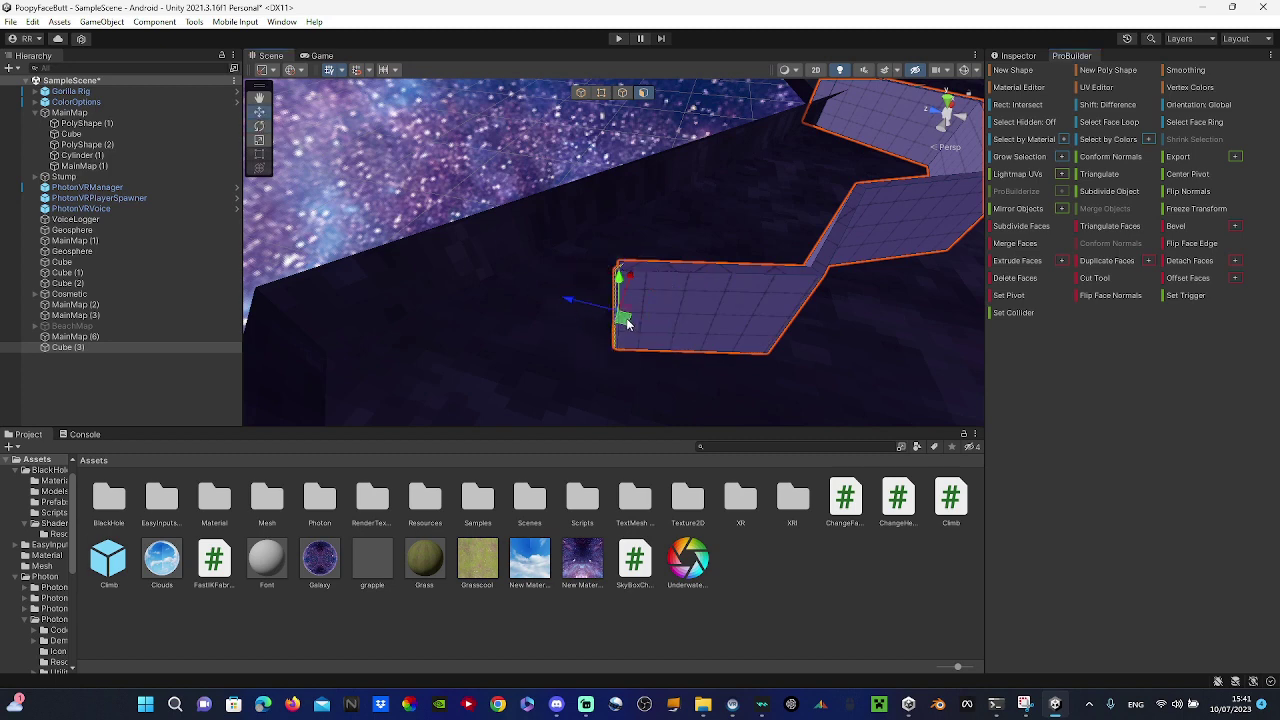
# - Select a face on the zigzag wall, extrude it and pull it out across the cave floor as a branching wall
pyautogui.moveTo(530, 215); pyautogui.dragTo(362, 250, button='right')
pyautogui.click(434, 246)
pyautogui.moveTo(620, 236); pyautogui.dragTo(665, 238, button='right')
pyautogui.click(1031, 265)
pyautogui.moveTo(640, 190); pyautogui.dragTo(706, 325, button='right')
pyautogui.moveTo(615, 285); pyautogui.dragTo(900, 280)
pyautogui.moveTo(882, 278); pyautogui.dragTo(848, 226, button='right')
pyautogui.moveTo(670, 265); pyautogui.dragTo(666, 281)
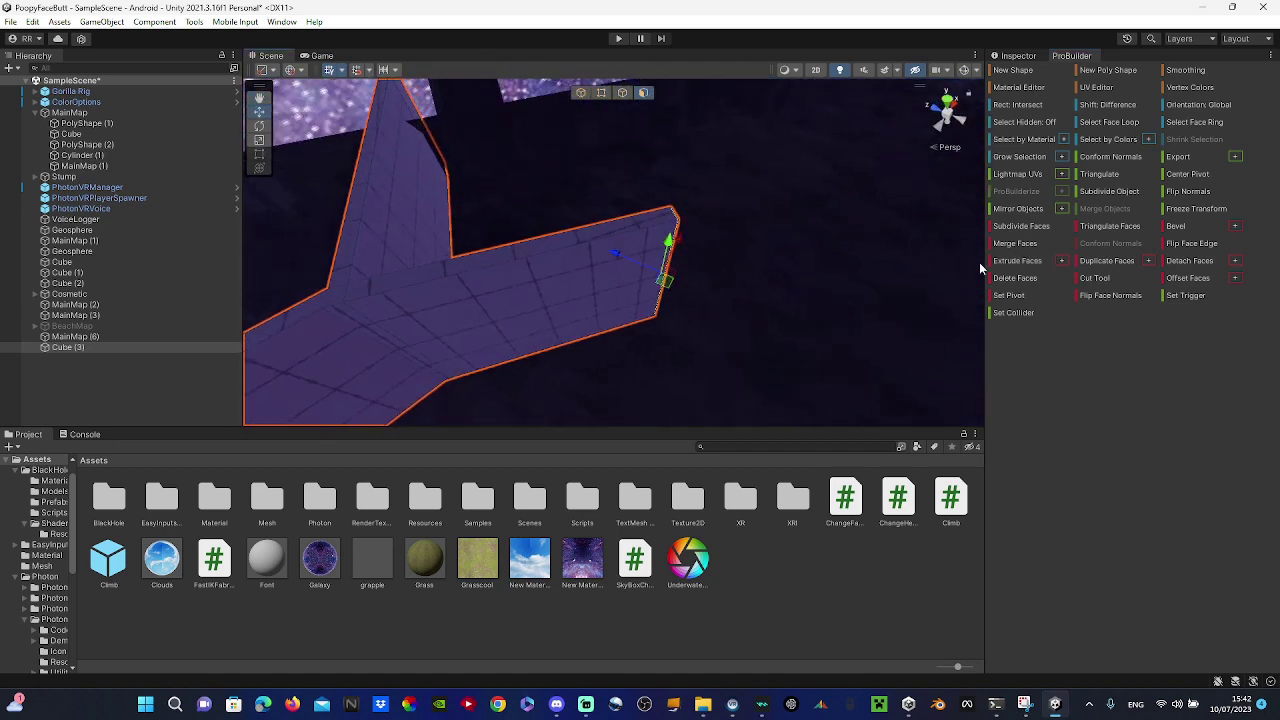